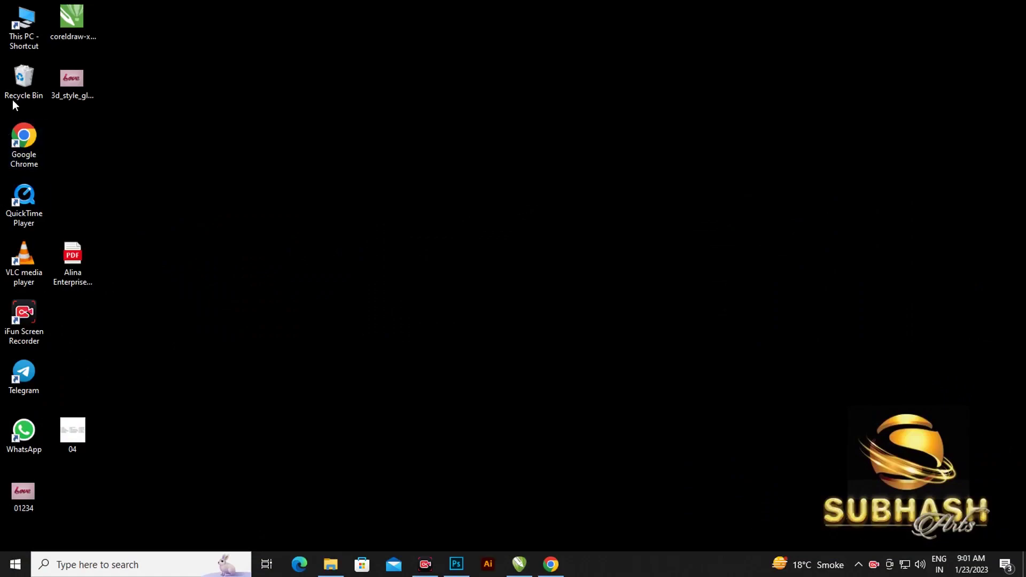
Go through This PC to the Downloads folder and select the 23-1-23 A archive.
double_click(21, 27)
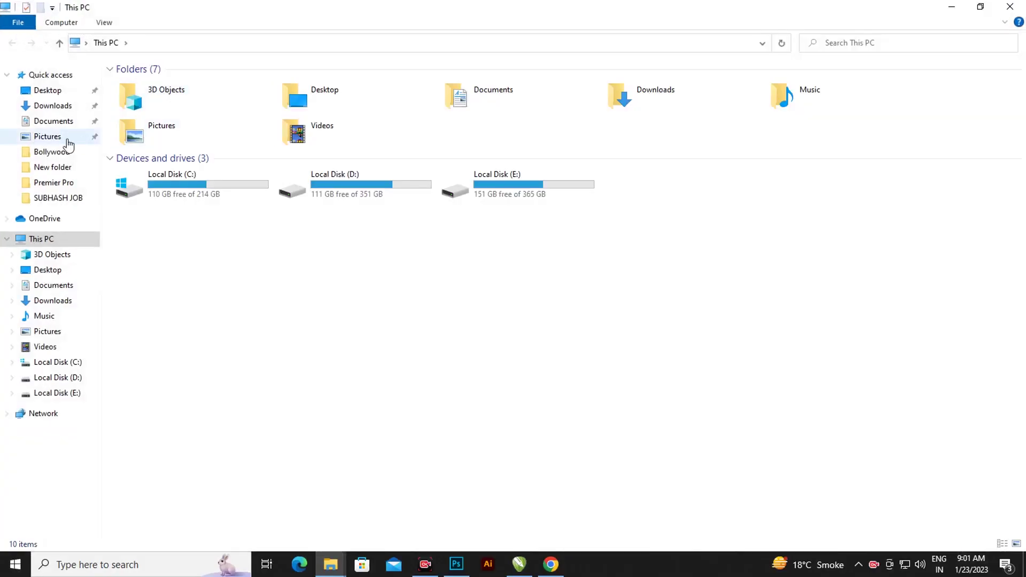
left_click(63, 111)
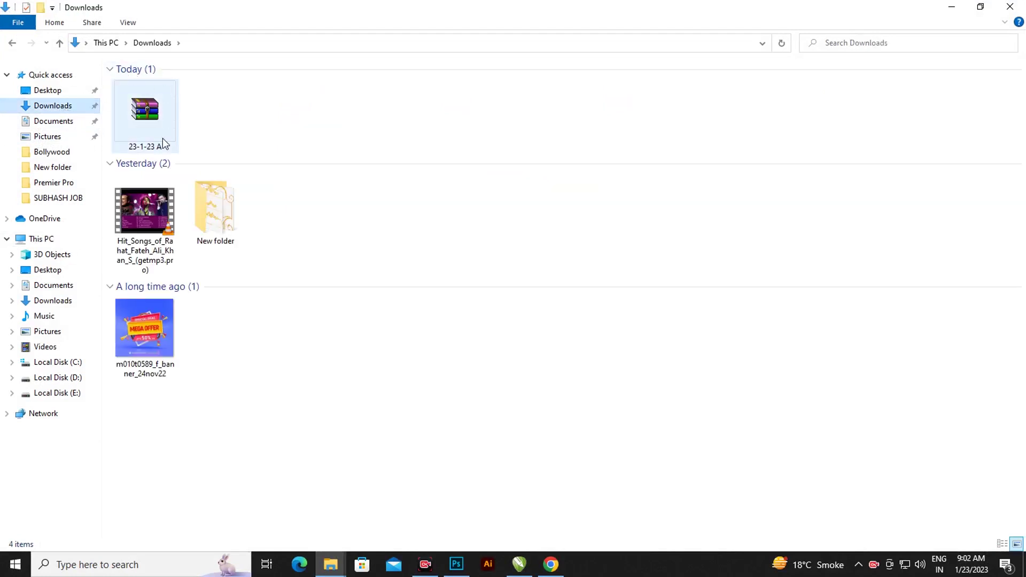
left_click(157, 119)
Extract the 23-1-23 A archive here with WinRAR, entering its password, to get 01234.psd.
right_click(155, 114)
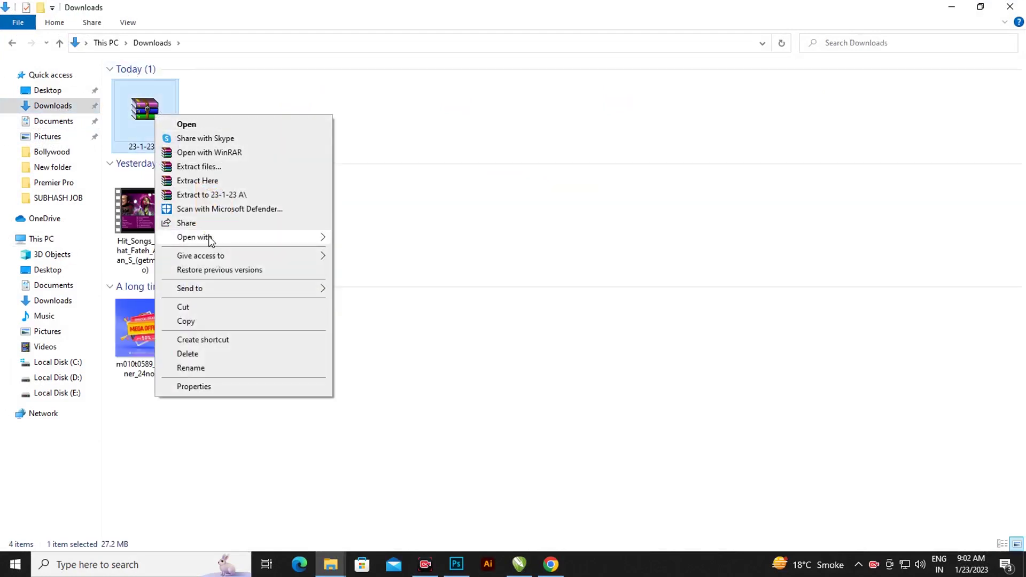
left_click(202, 182)
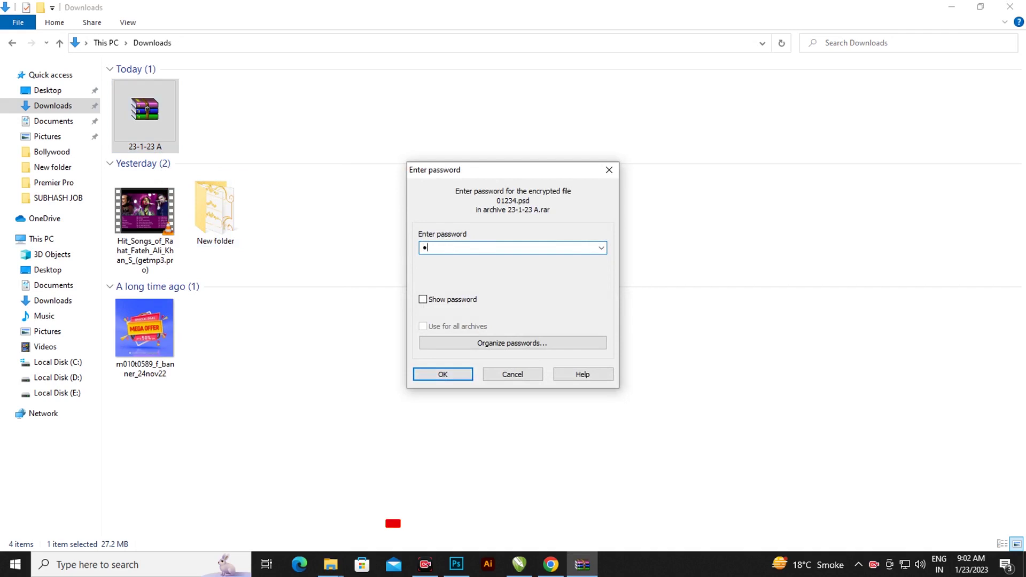
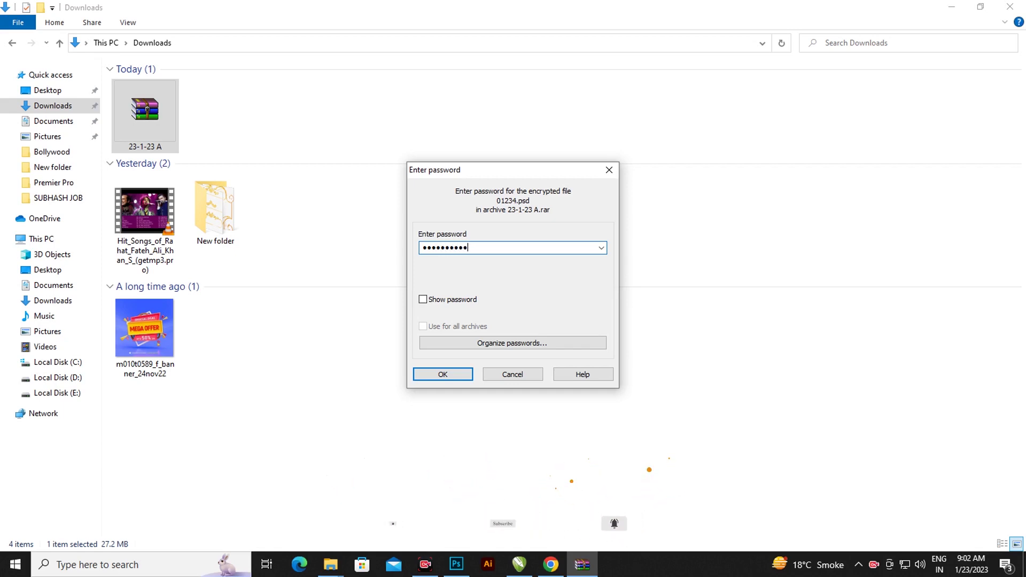
left_click(442, 374)
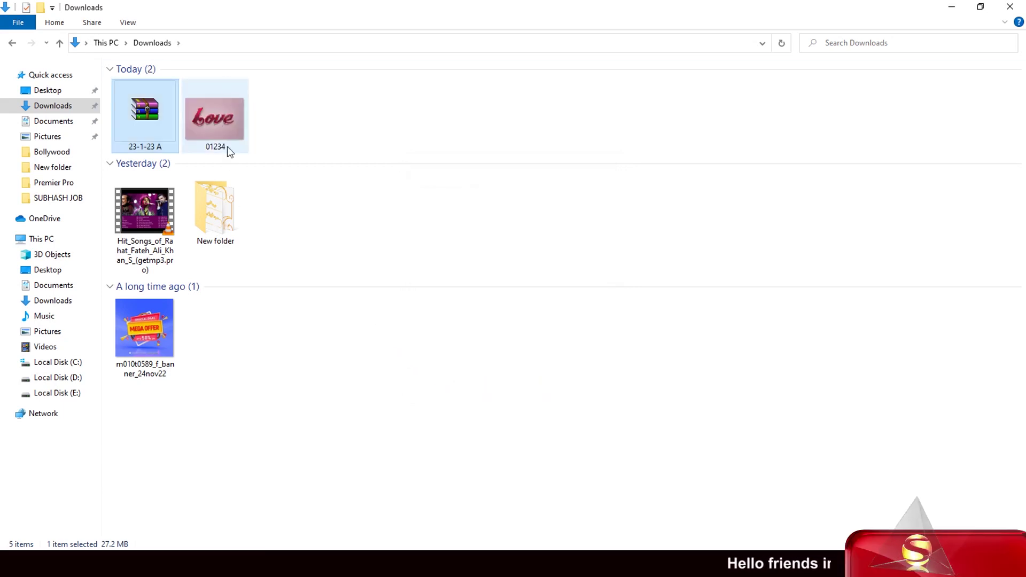
Drag 01234.psd from Downloads into Photoshop to open it.
mouse_move(229, 122)
left_mouse_down()
mouse_move(391, 197)
mouse_move(457, 567)
mouse_move(432, 340)
left_mouse_up()
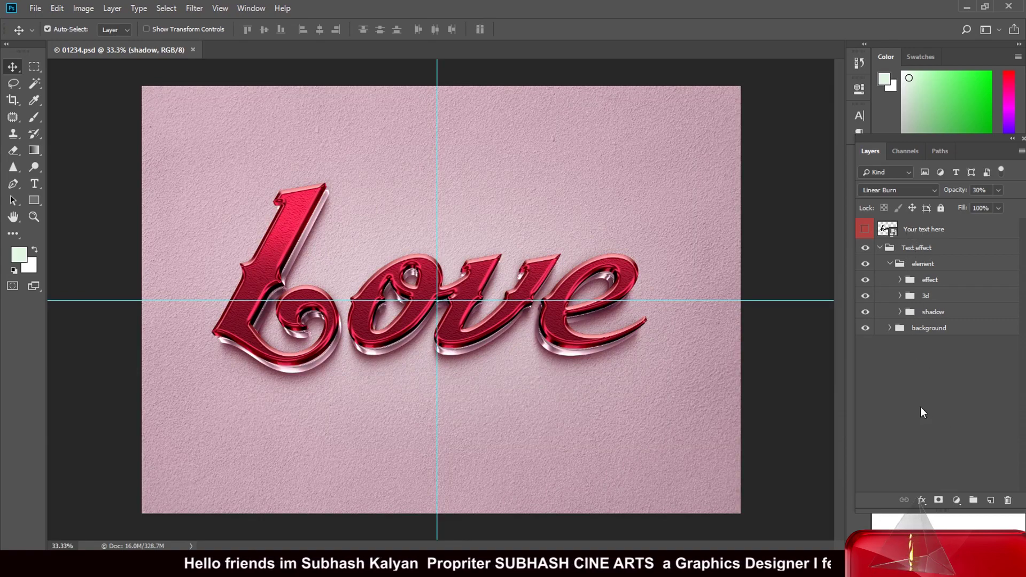
Open the Your text here smart object (3d1318.psb) and retype its text as 'Love'.
left_click(894, 236)
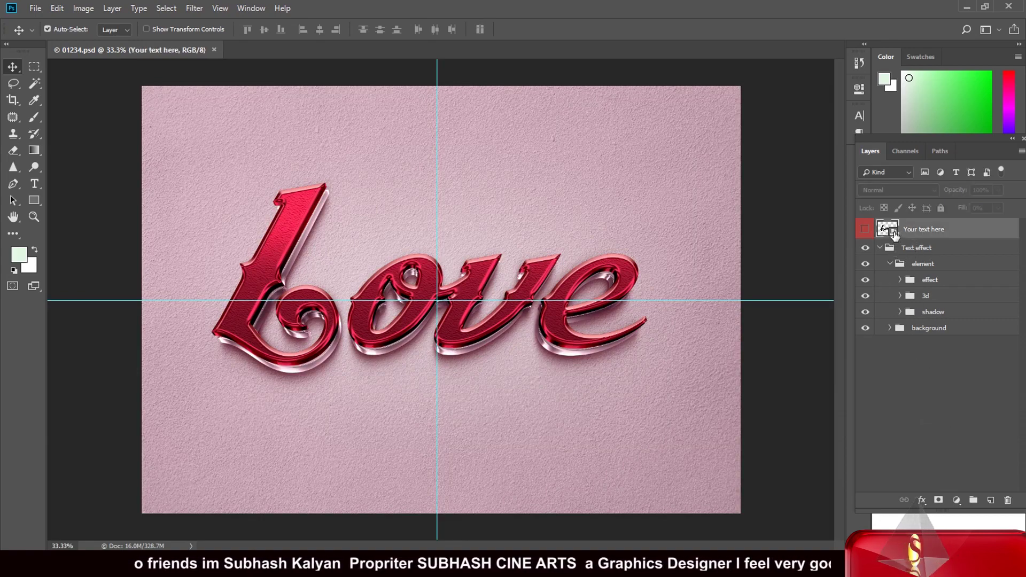
double_click(894, 235)
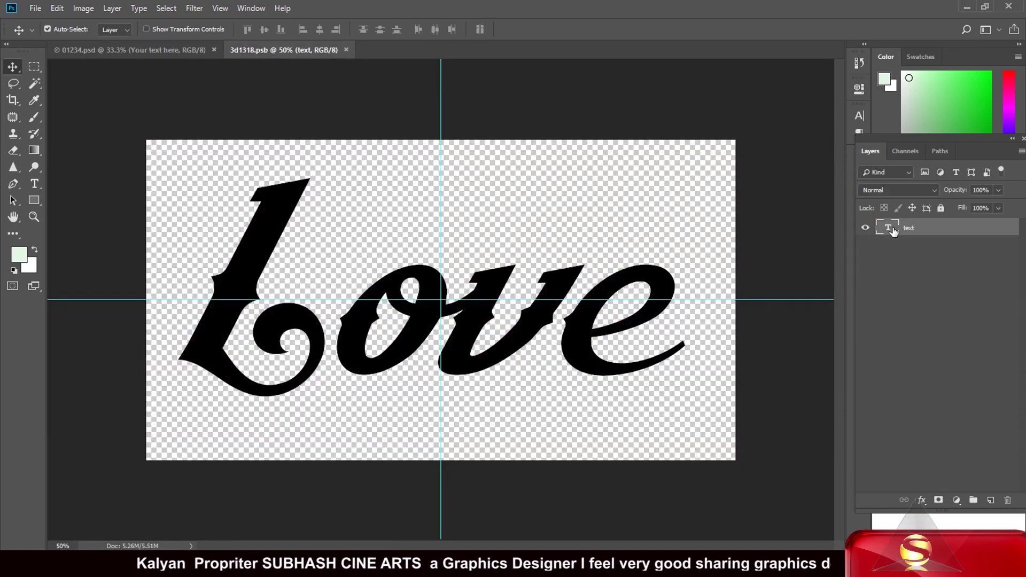
double_click(887, 229)
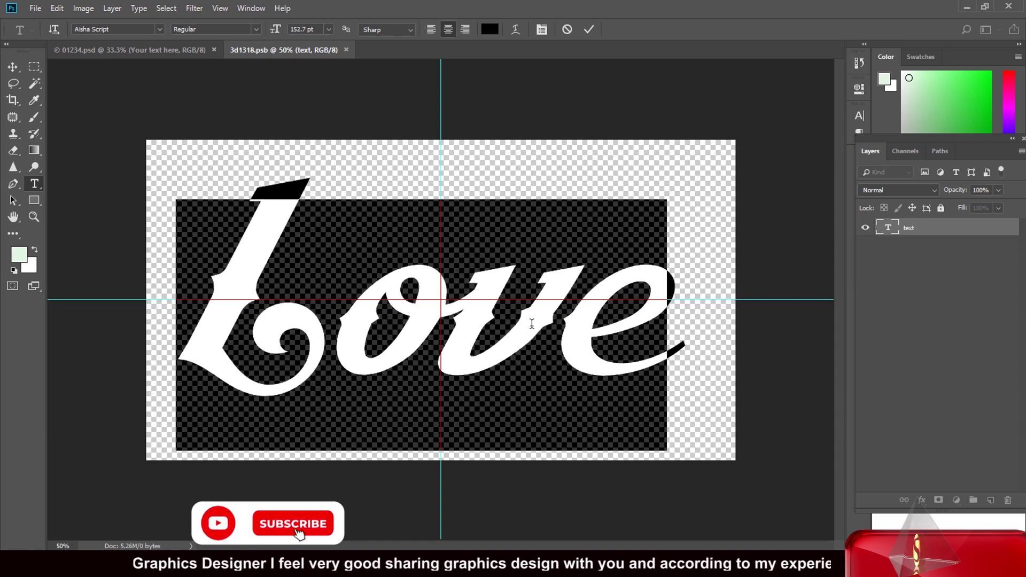
type("Lo")
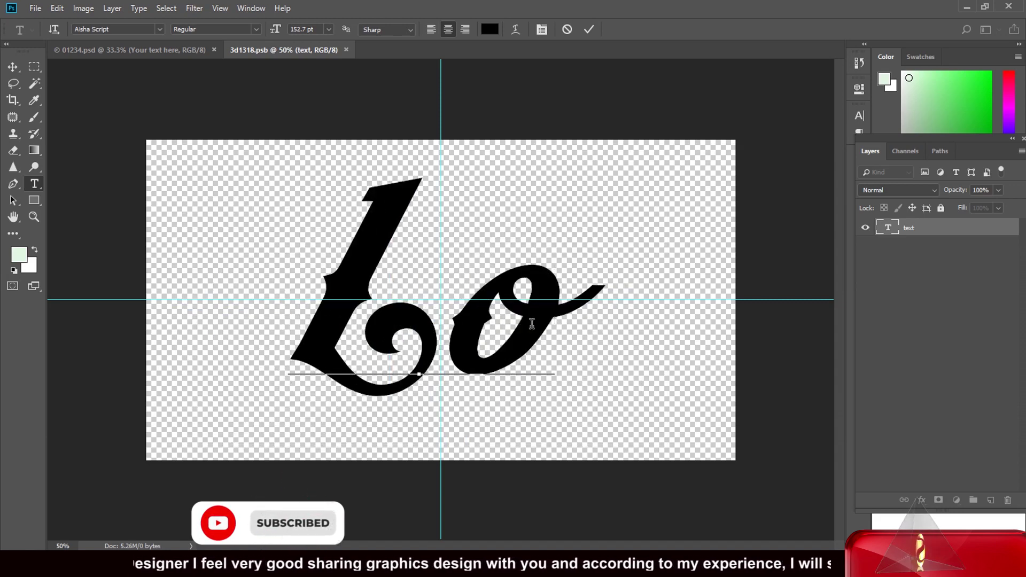
type("ve")
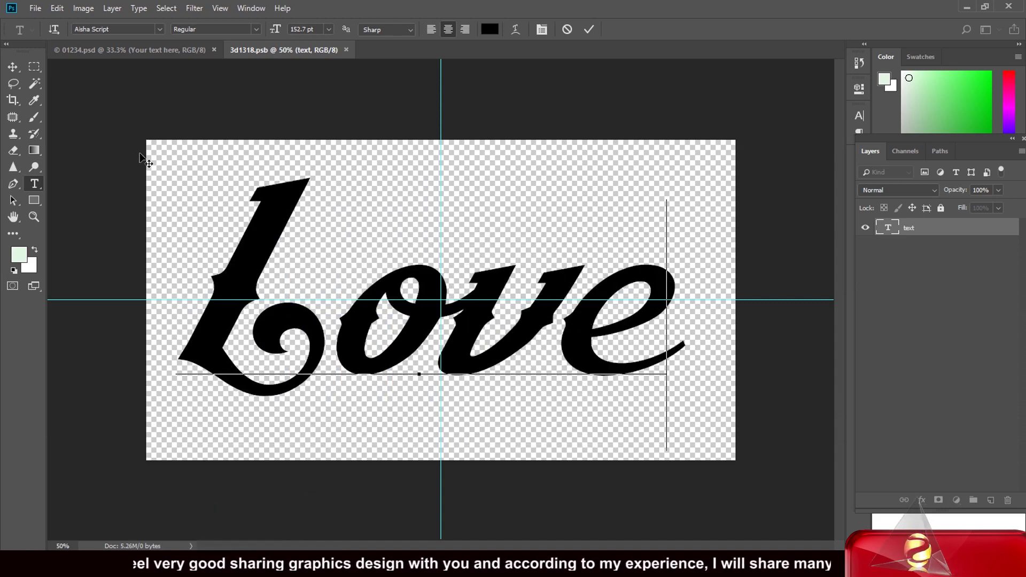
left_click(13, 66)
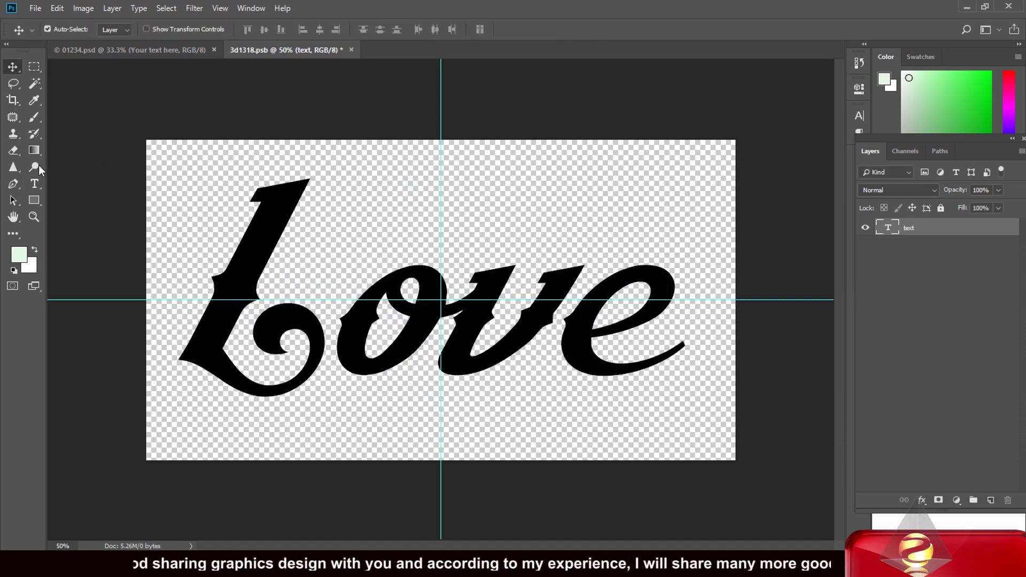
left_click(34, 183)
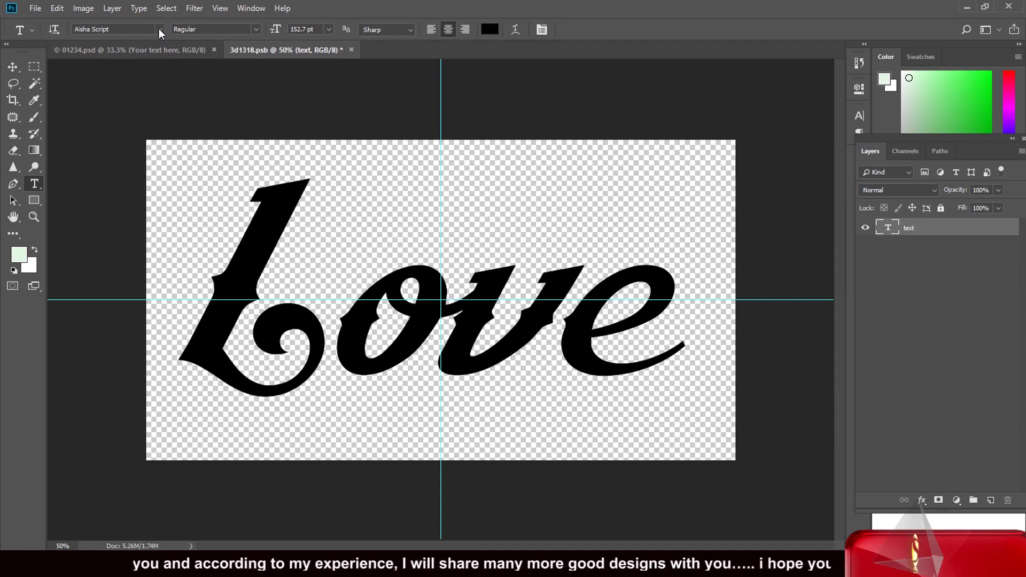
Browse the font list and set the Love text in bold italic AKRUT I 054.
left_click(158, 33)
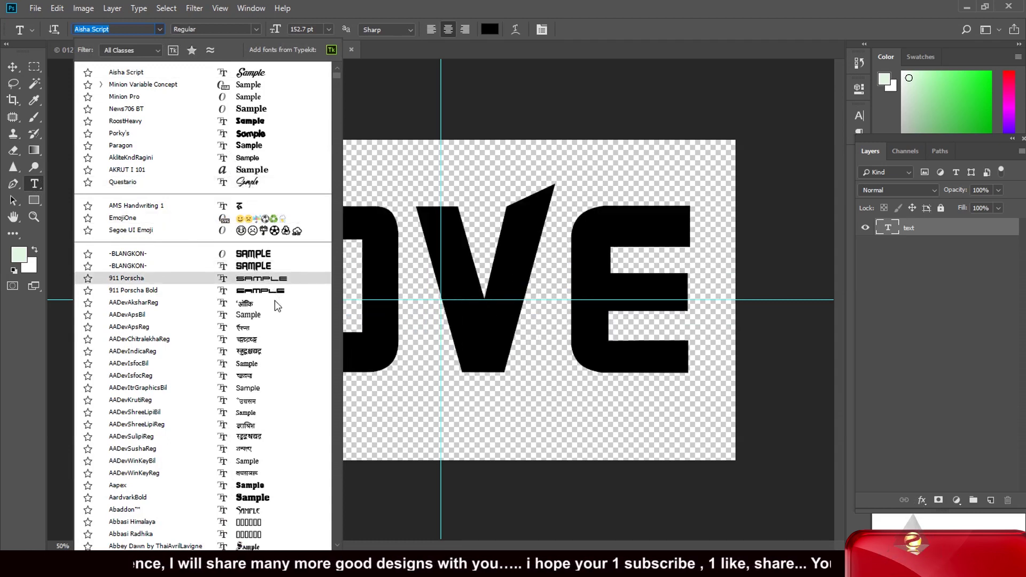
scroll(274, 302, "down", 1)
scroll(262, 345, "down", 3)
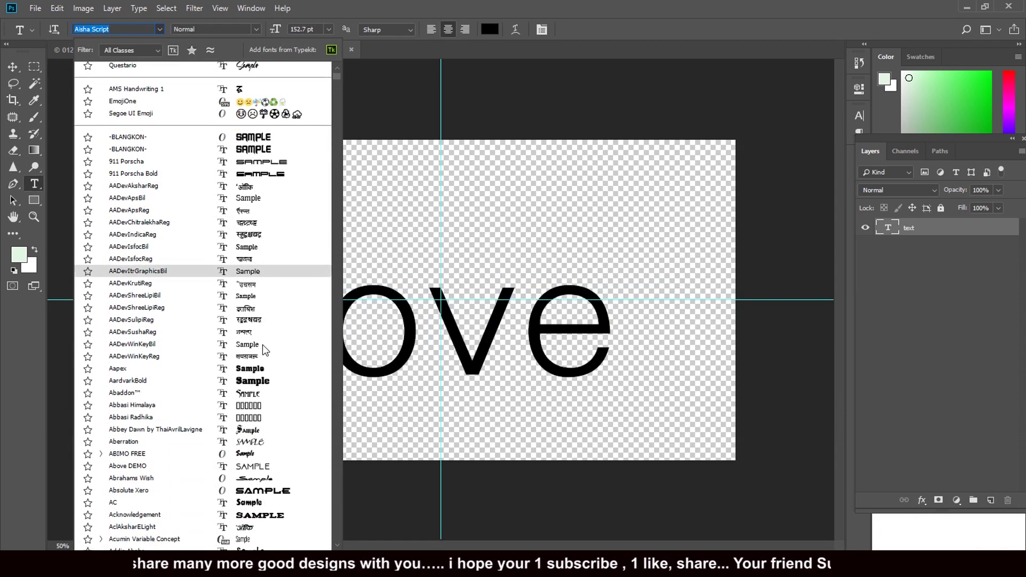
scroll(262, 345, "down", 1)
scroll(262, 344, "down", 2)
scroll(262, 345, "down", 2)
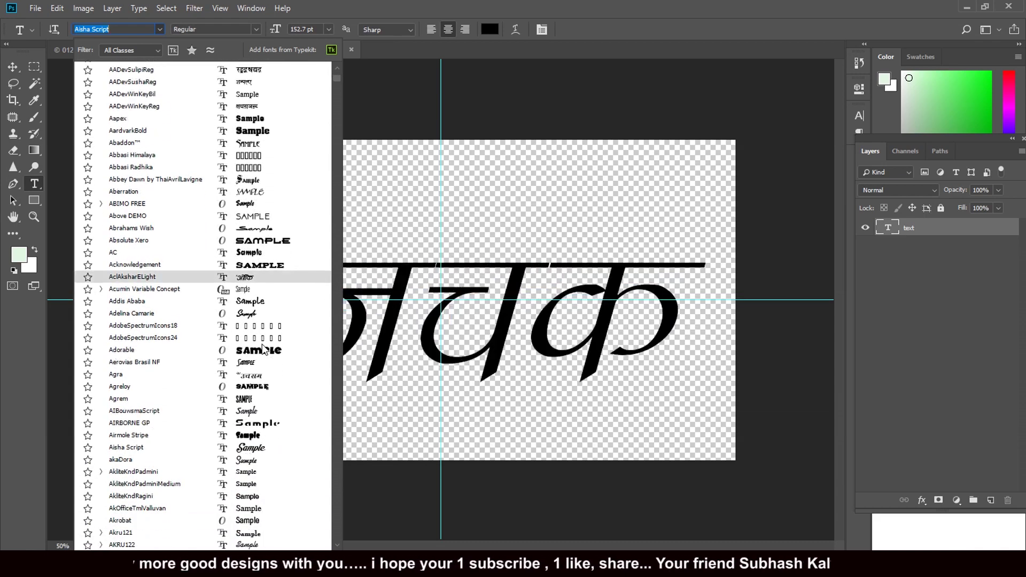
scroll(262, 344, "down", 3)
scroll(263, 348, "down", 2)
scroll(263, 348, "down", 1)
scroll(263, 348, "down", 3)
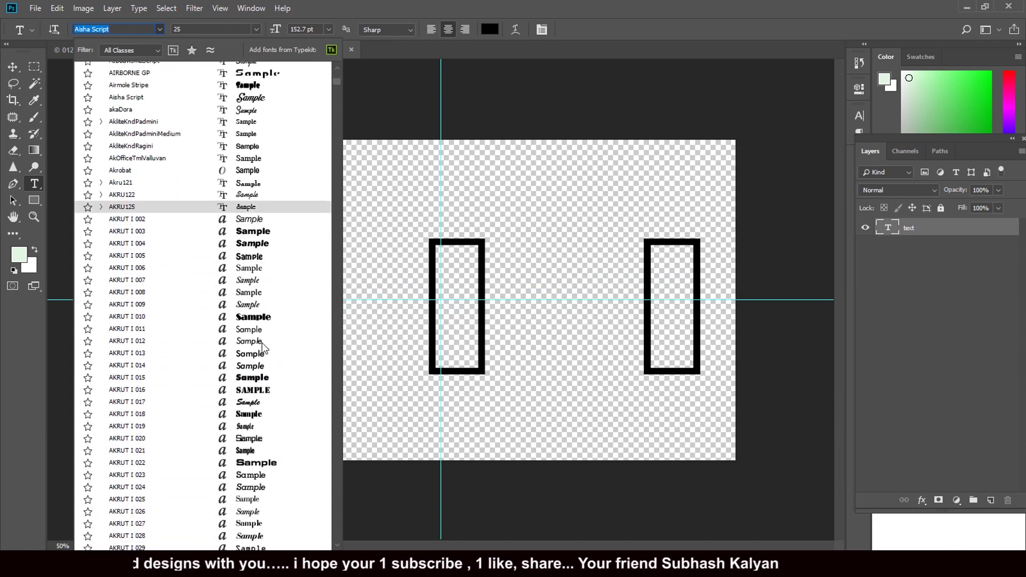
scroll(263, 348, "down", 2)
scroll(263, 348, "down", 1)
scroll(263, 348, "down", 2)
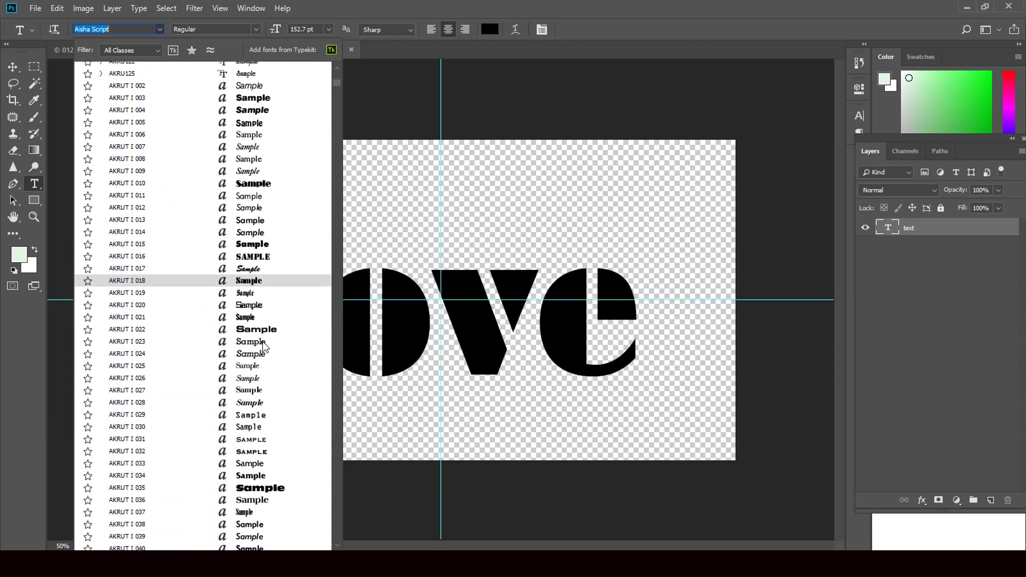
scroll(263, 348, "down", 2)
scroll(271, 357, "down", 2)
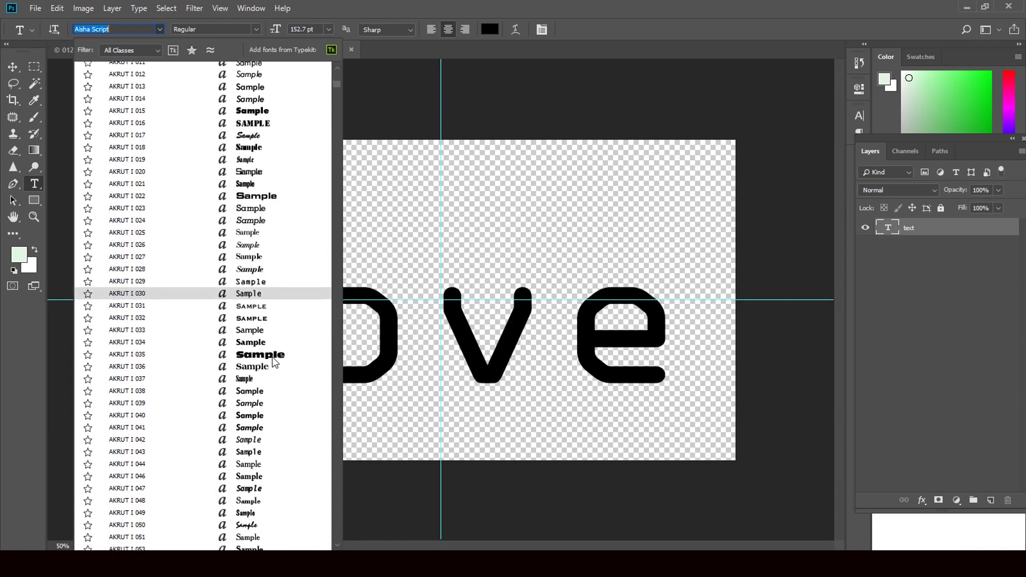
scroll(273, 361, "down", 1)
scroll(272, 355, "down", 2)
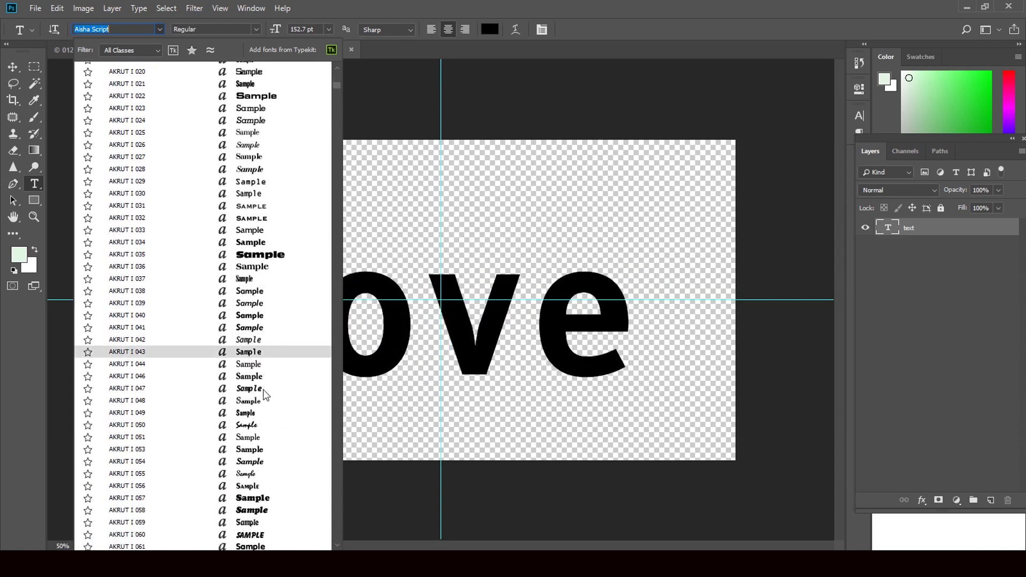
scroll(265, 396, "down", 2)
scroll(265, 395, "down", 1)
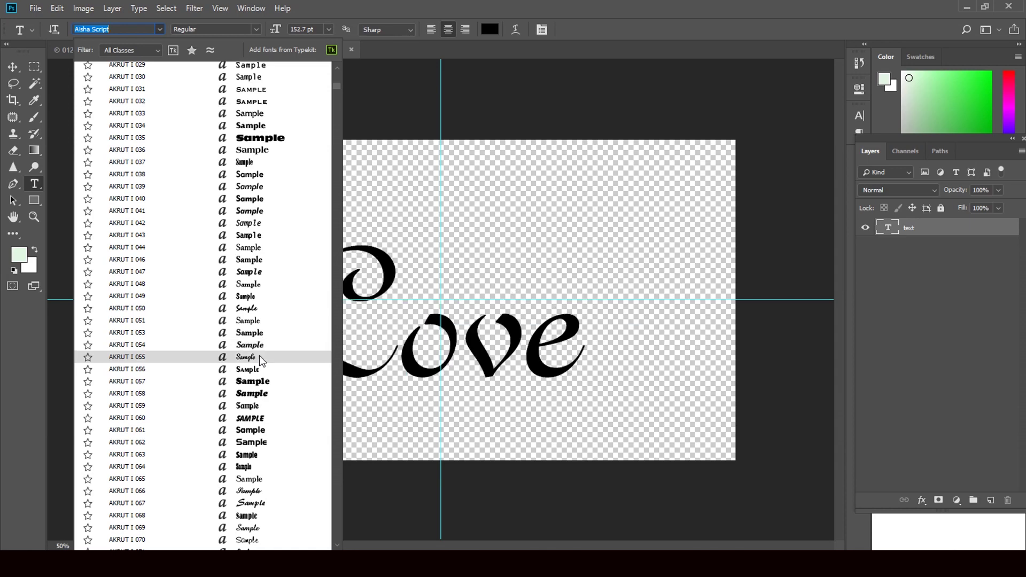
left_click(263, 347)
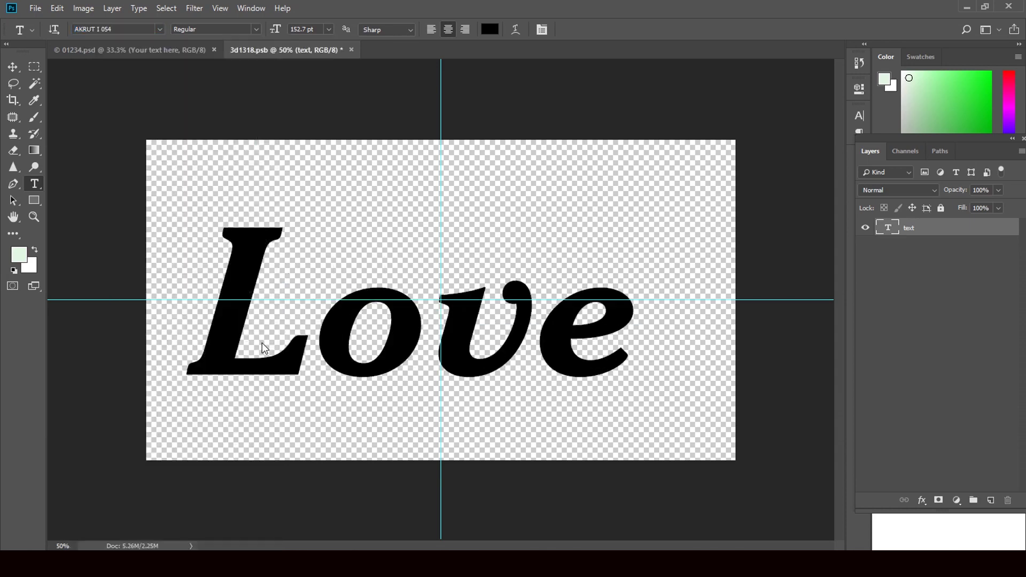
Save and close the 3d1318.psb smart object, returning to 01234.psd.
left_click(13, 66)
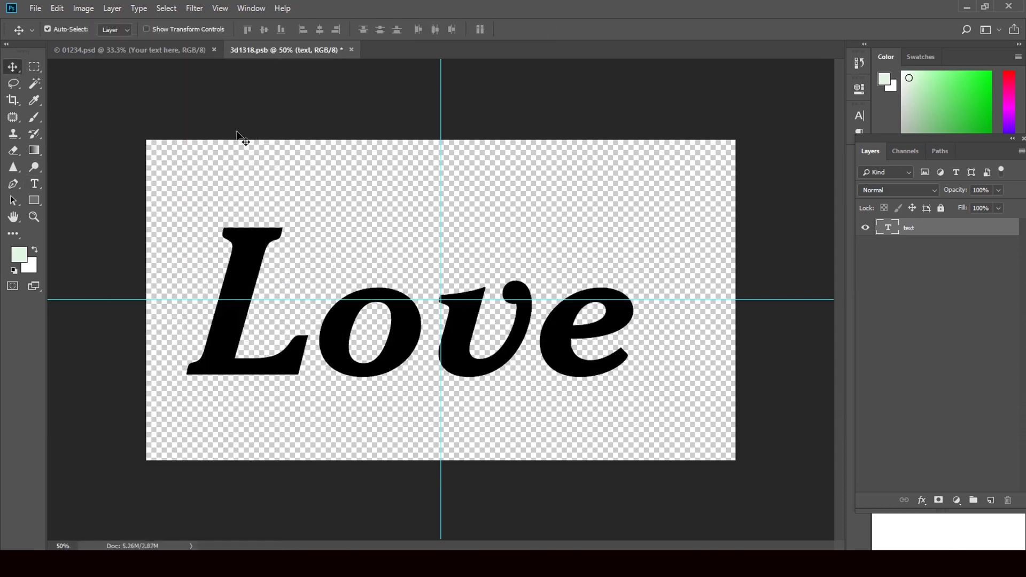
left_click(351, 50)
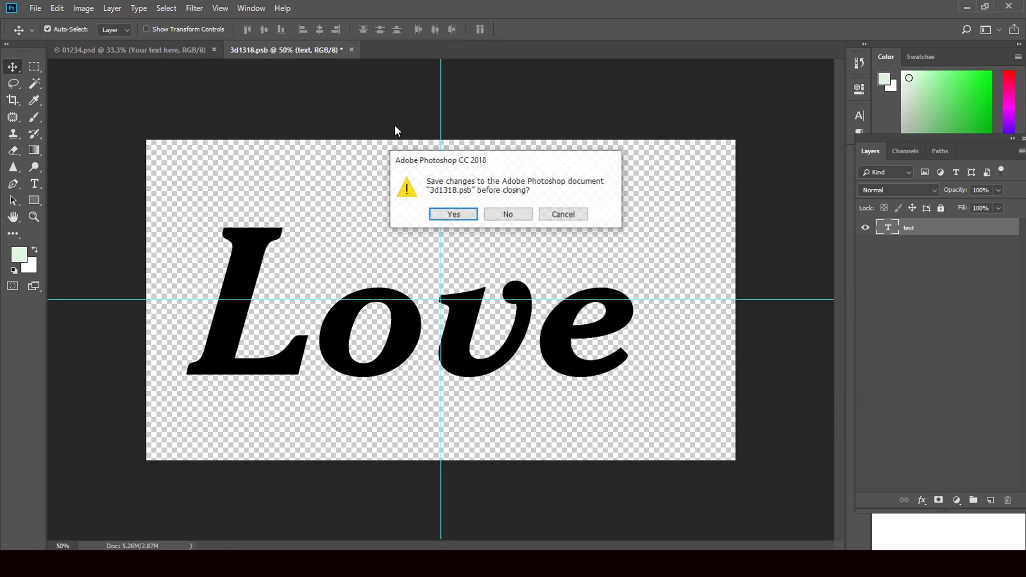
left_click(432, 214)
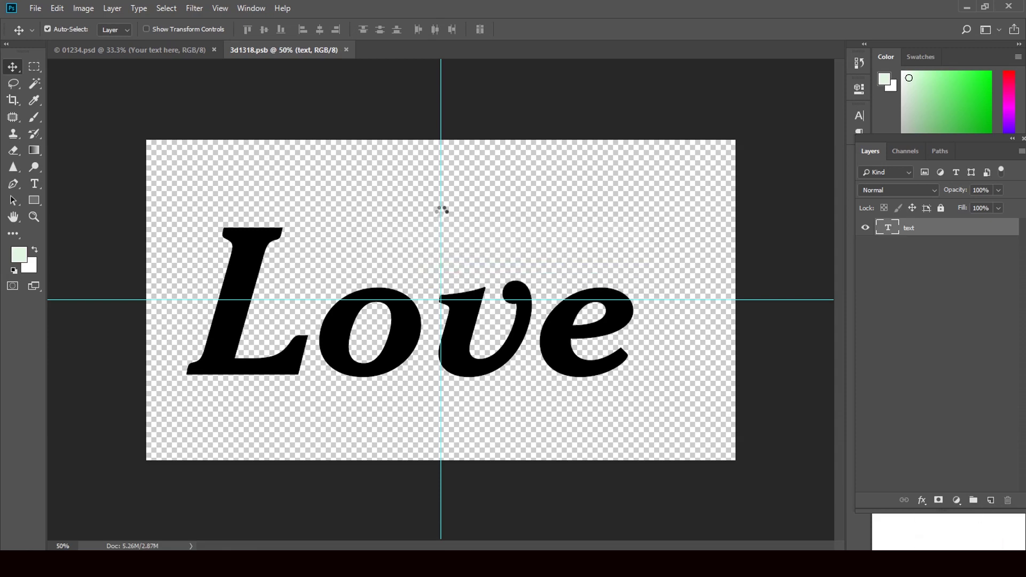
key("ctrl+w")
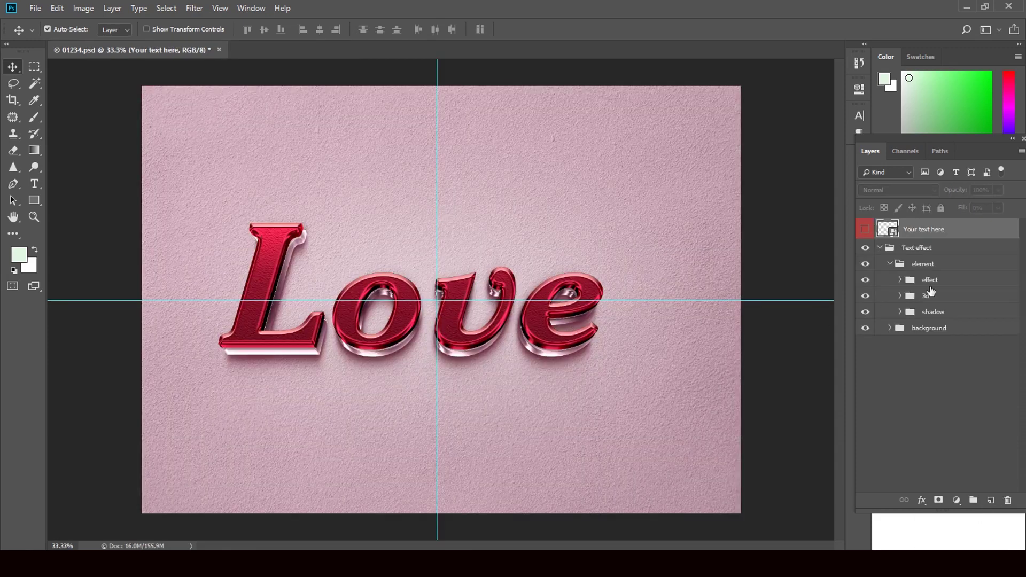
Reopen the smart object and replace the text 'Love' with 'Subhash'.
double_click(893, 235)
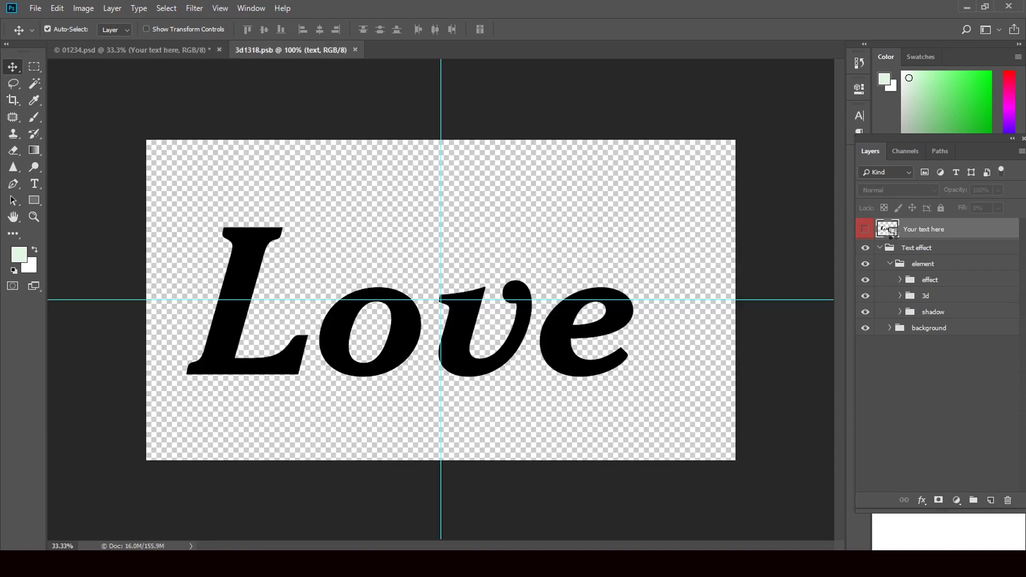
double_click(887, 228)
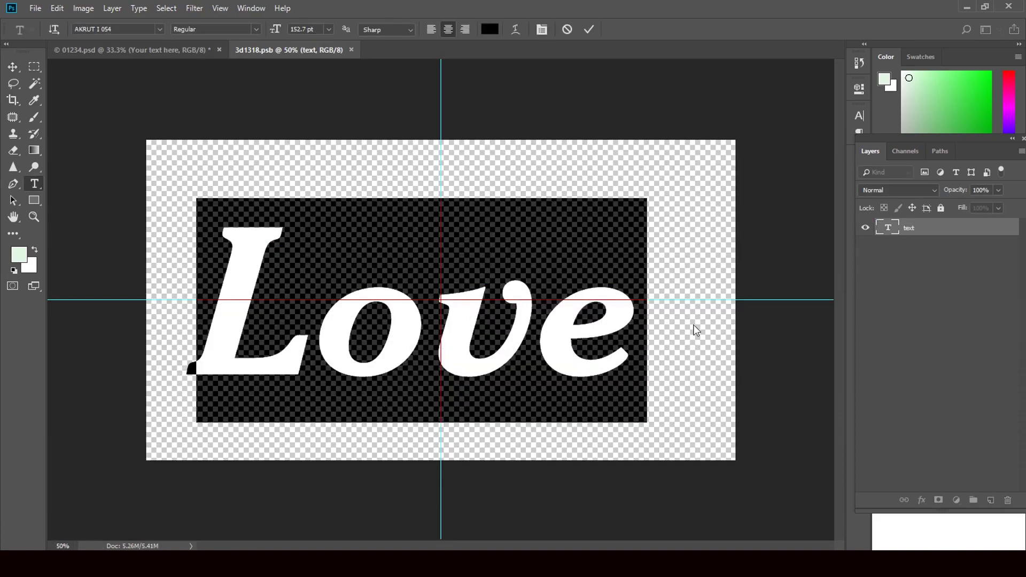
type("S")
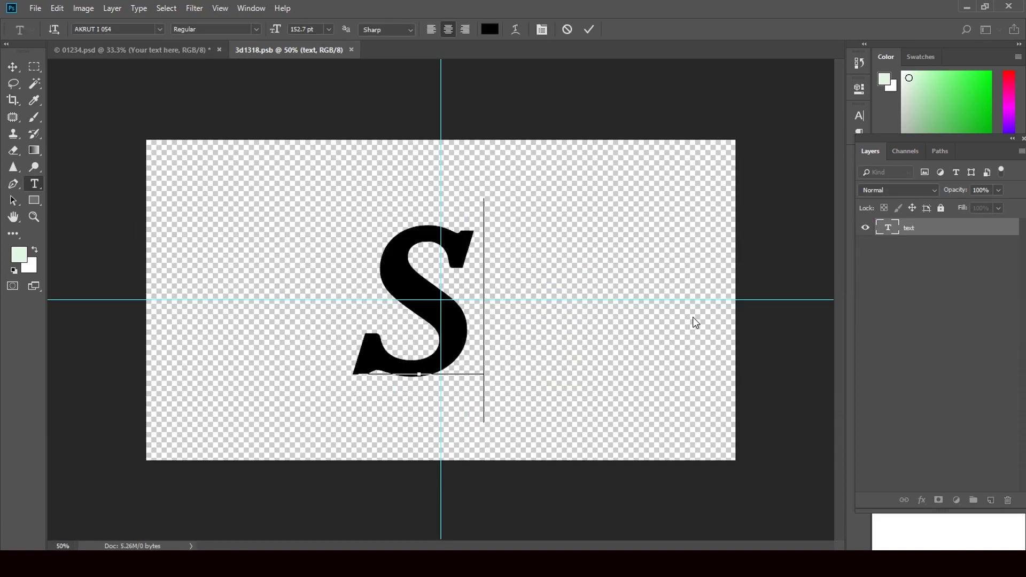
type("ubhas")
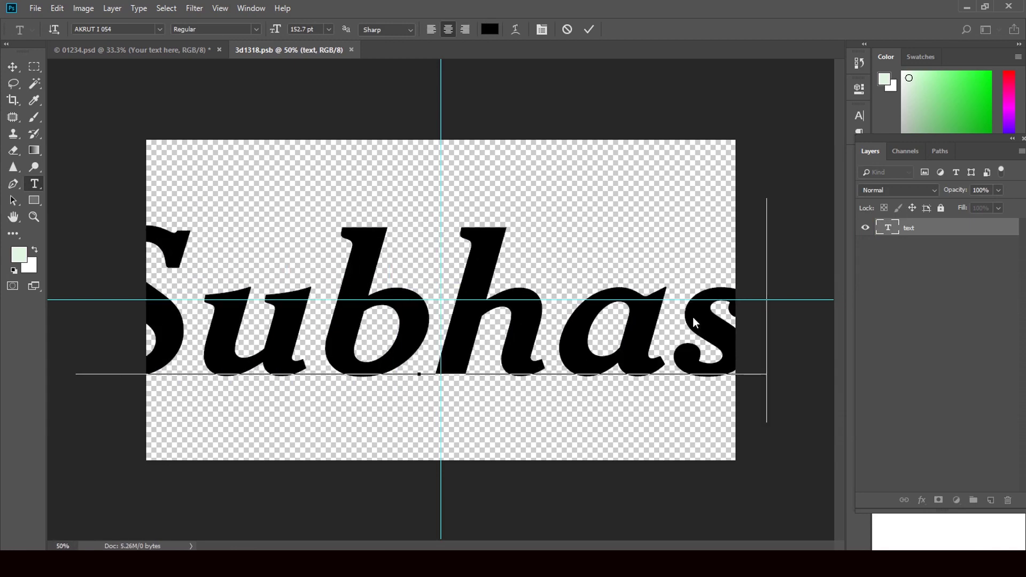
type("h")
left_click(13, 67)
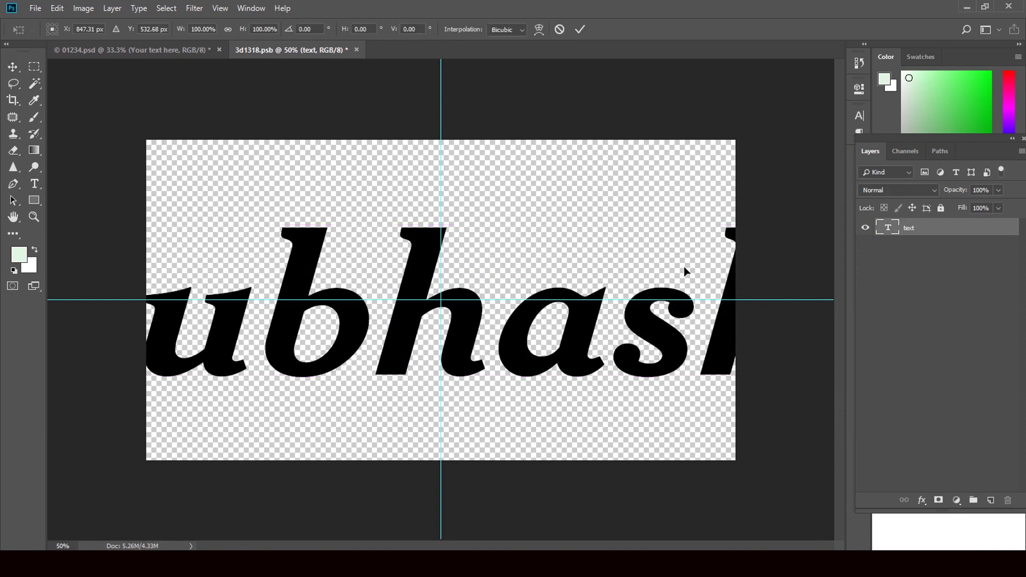
Scale the Subhash text down and centre it on the canvas.
key("ctrl+t")
mouse_move(753, 409)
left_mouse_down()
mouse_move(470, 348)
mouse_move(415, 352)
left_mouse_up()
mouse_move(322, 326)
left_mouse_down()
mouse_move(564, 347)
mouse_move(536, 339)
left_mouse_up()
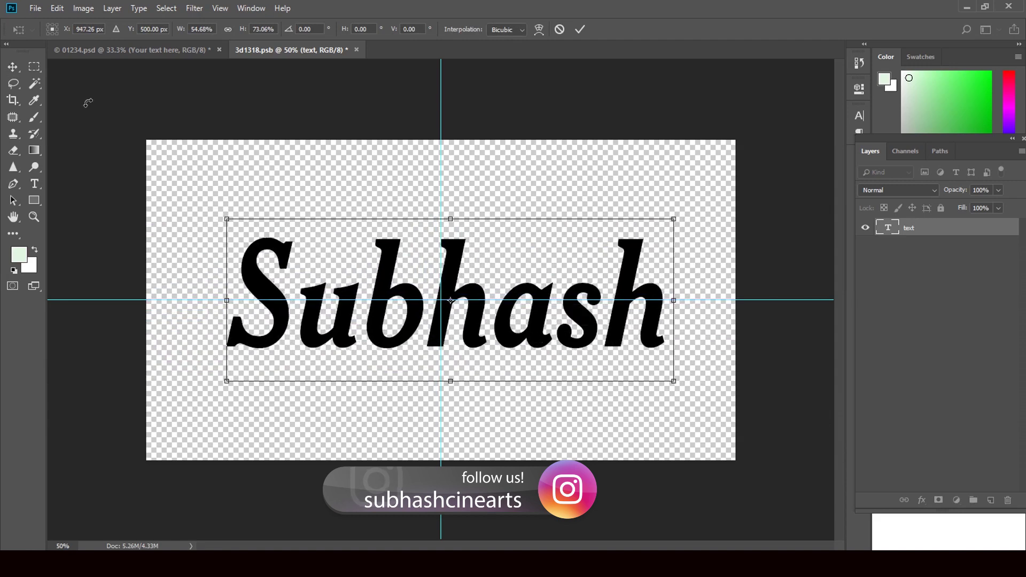
left_click(13, 67)
Apply the resize, set Subhash in News706 BT, and close the smart object.
left_click(459, 214)
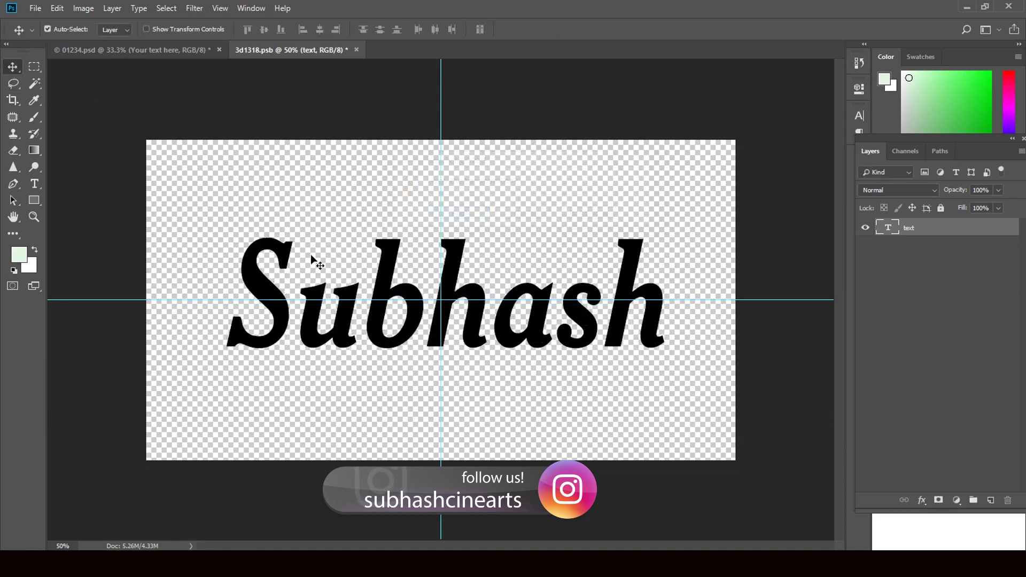
left_click(33, 183)
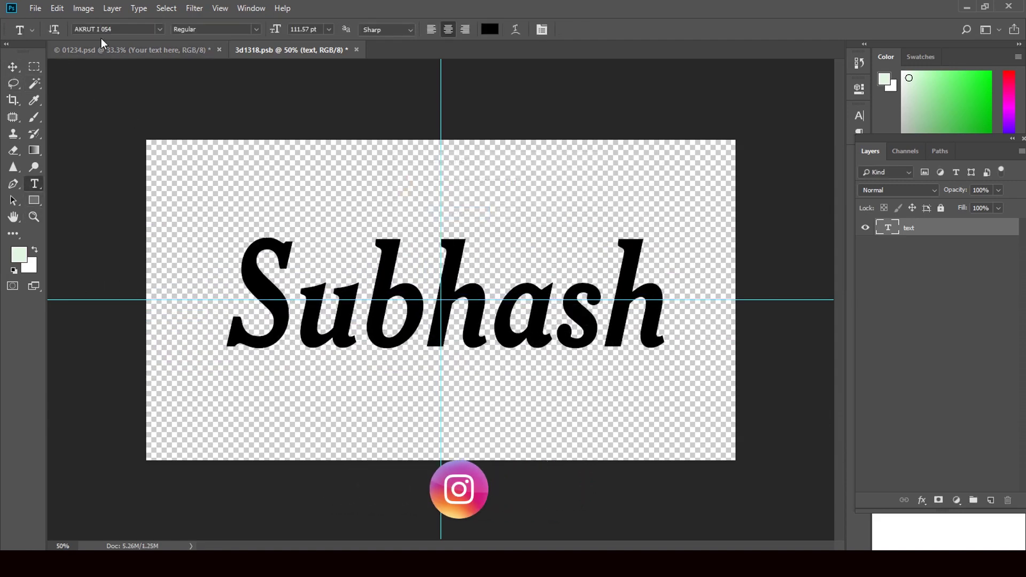
left_click(159, 30)
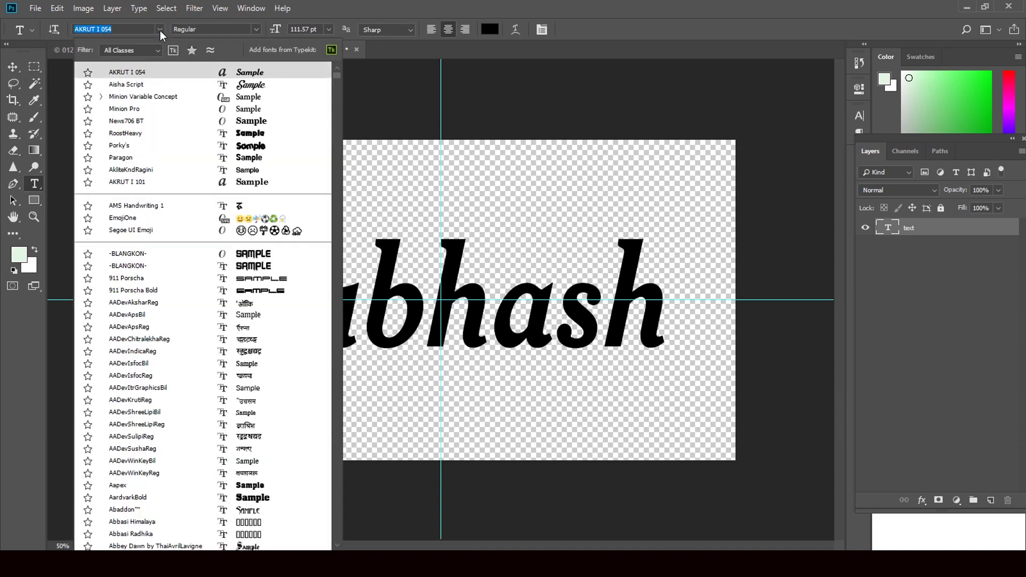
left_click(246, 123)
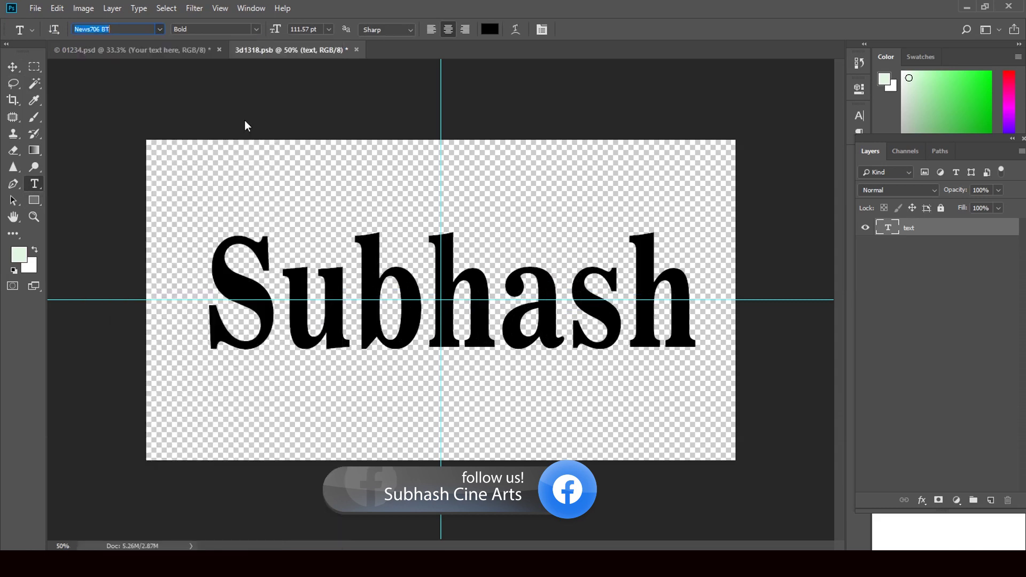
left_click(13, 67)
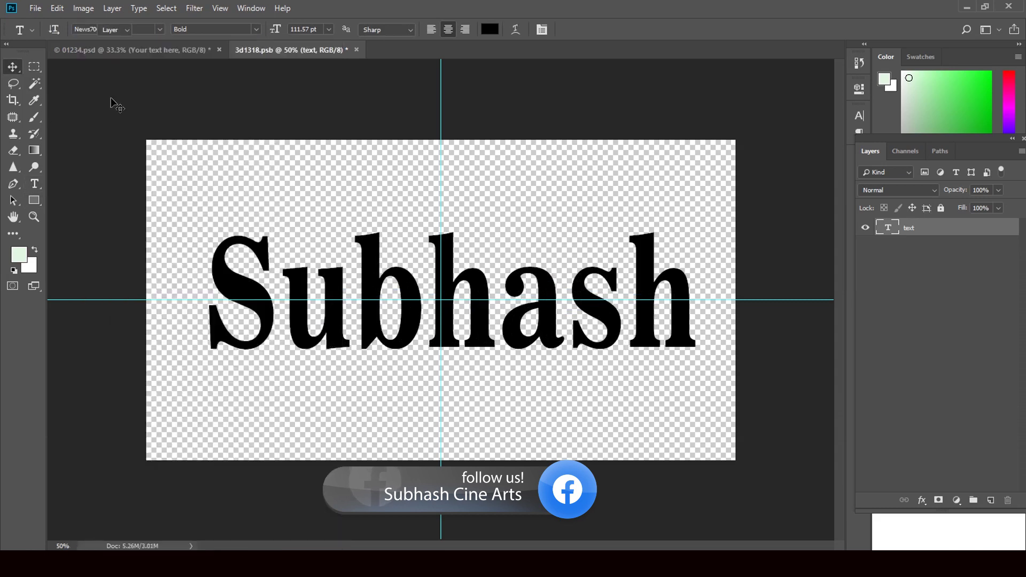
left_click(356, 51)
Save the smart object, then expand the effect group and select its top effect layer.
left_click(454, 215)
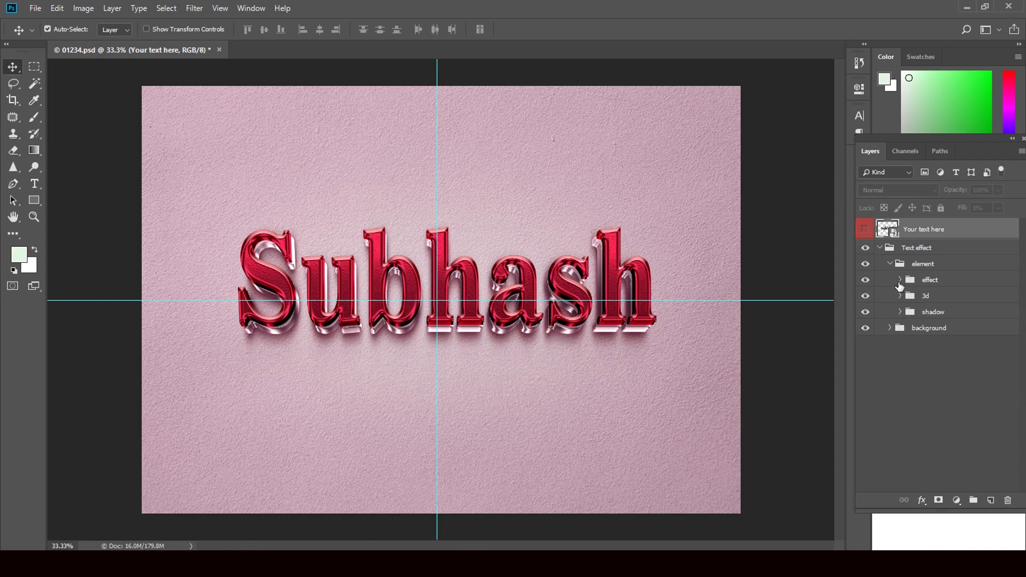
left_click(900, 280)
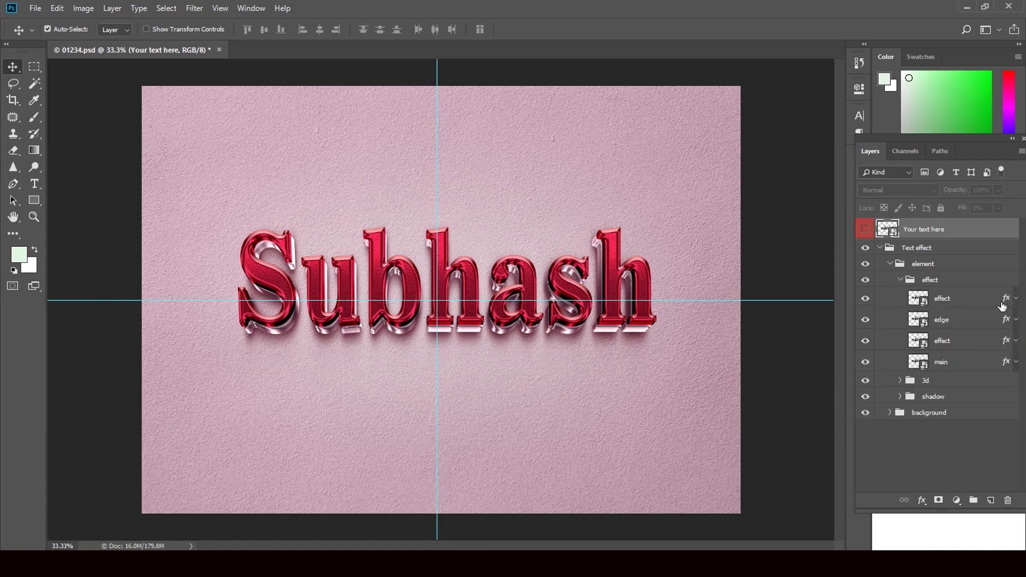
left_click(1007, 303)
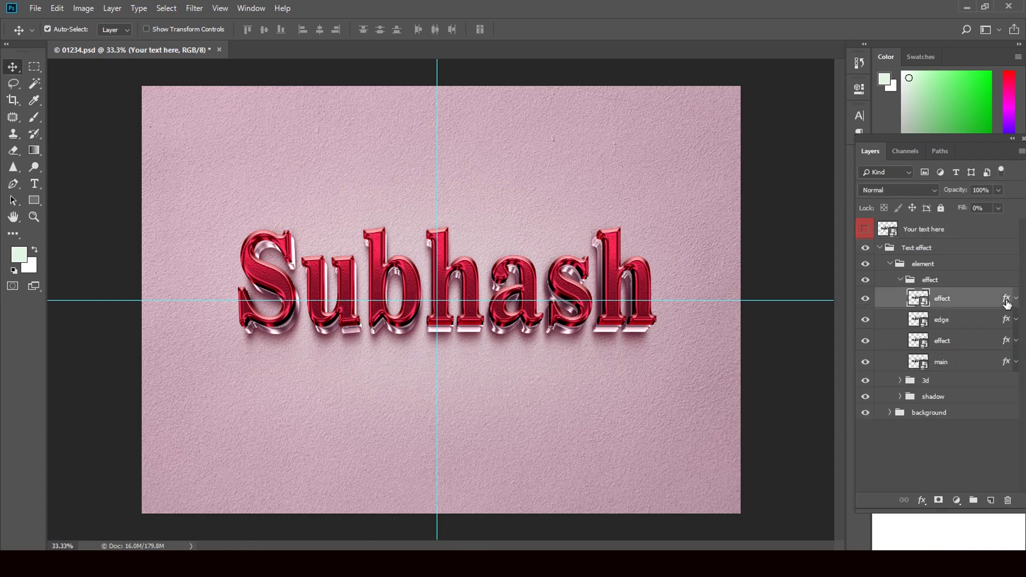
Give the effect layer's Bevel & Emboss a 27 px size and Chisel Soft technique.
double_click(1007, 304)
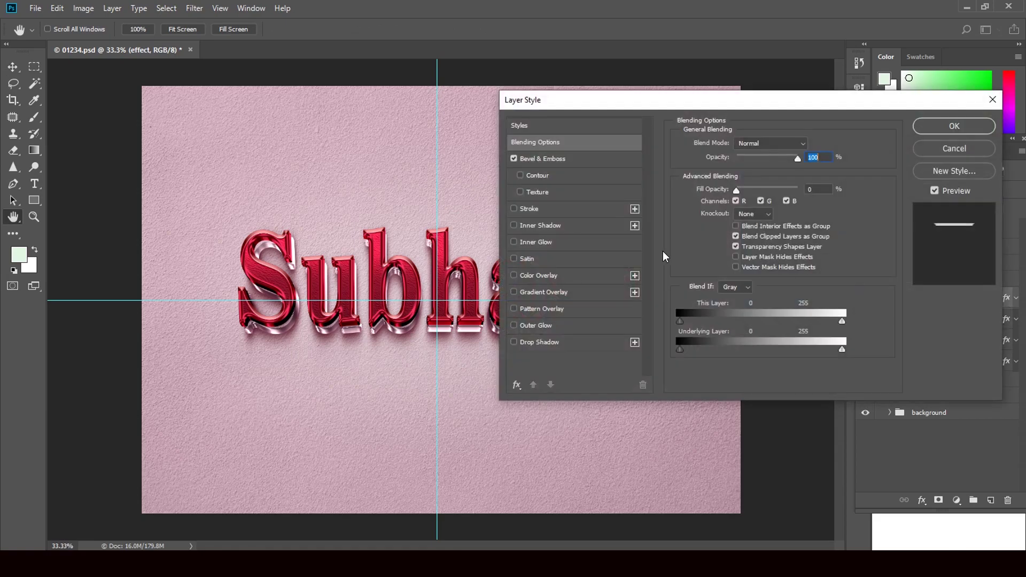
left_click(538, 162)
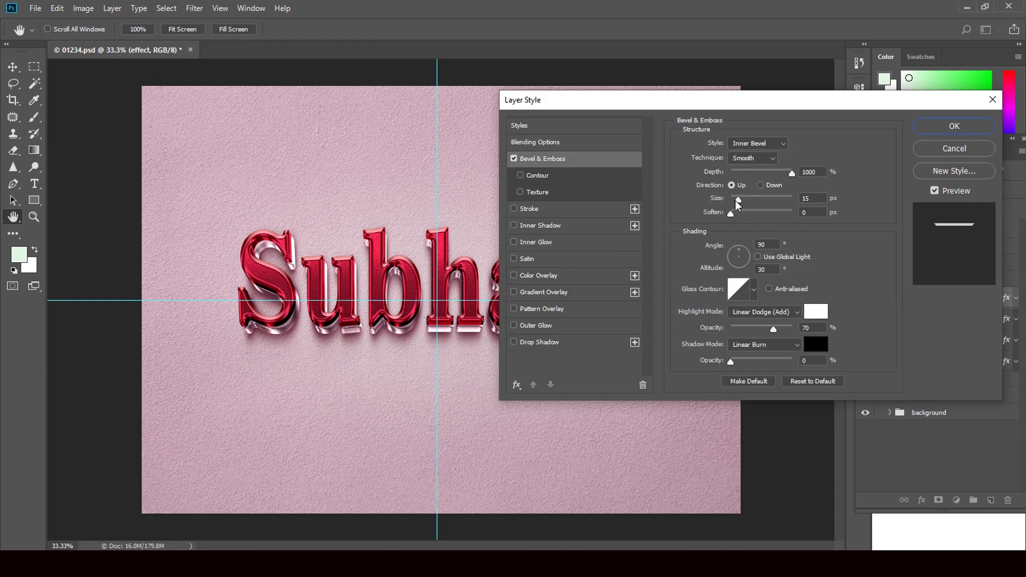
left_click_drag(737, 199, 746, 200)
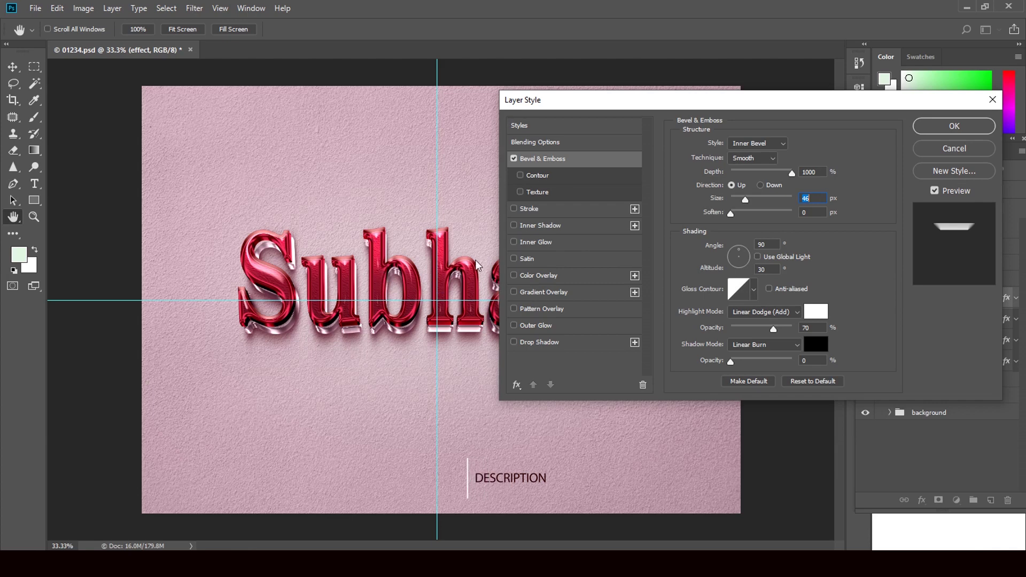
left_click_drag(743, 200, 740, 201)
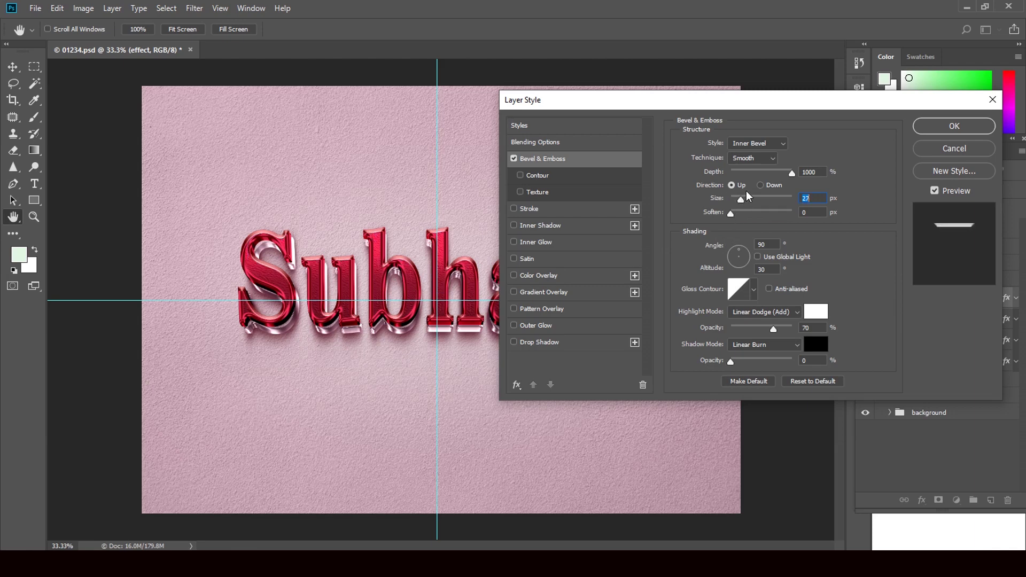
left_click(757, 157)
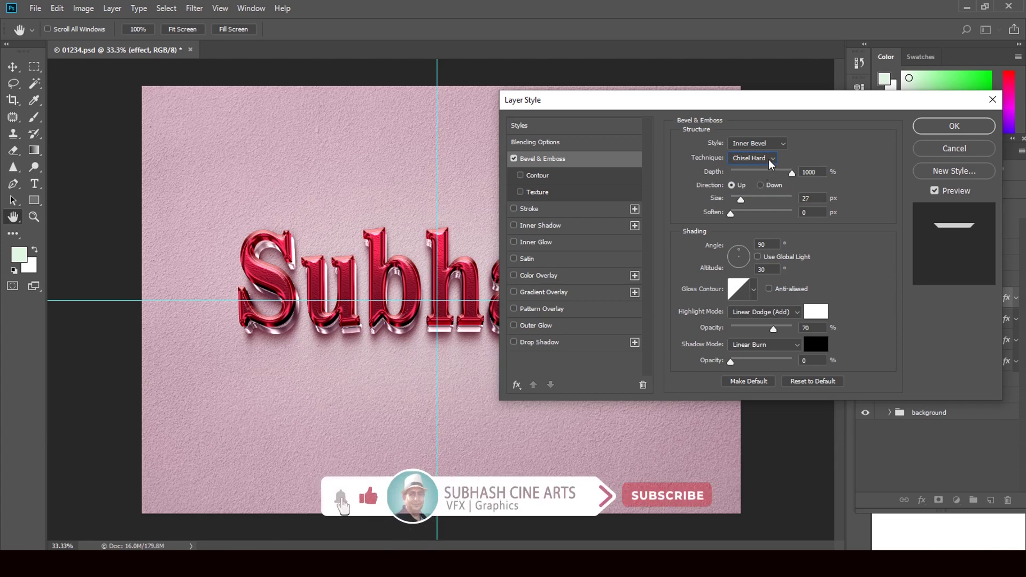
left_click(770, 160)
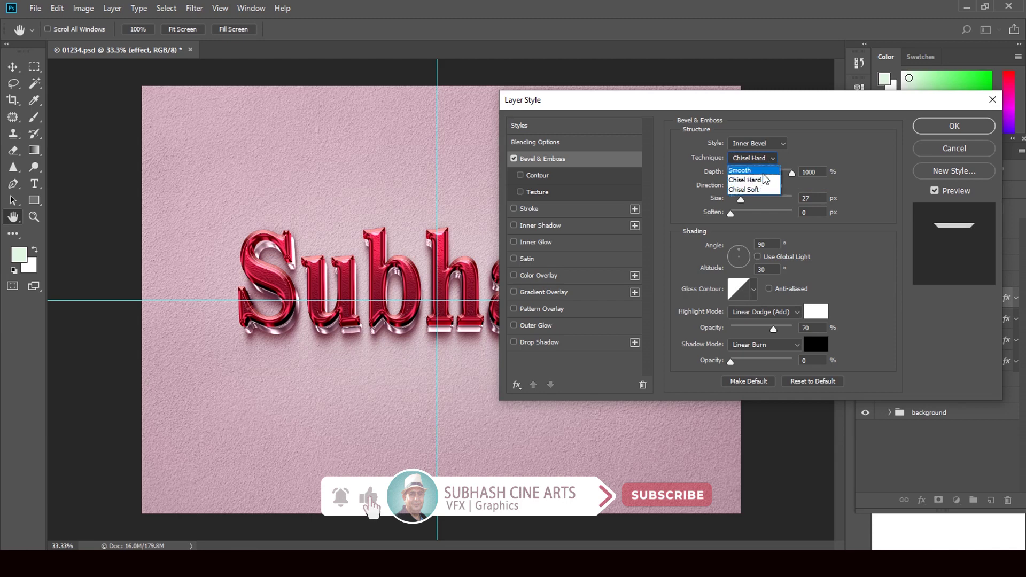
left_click(759, 188)
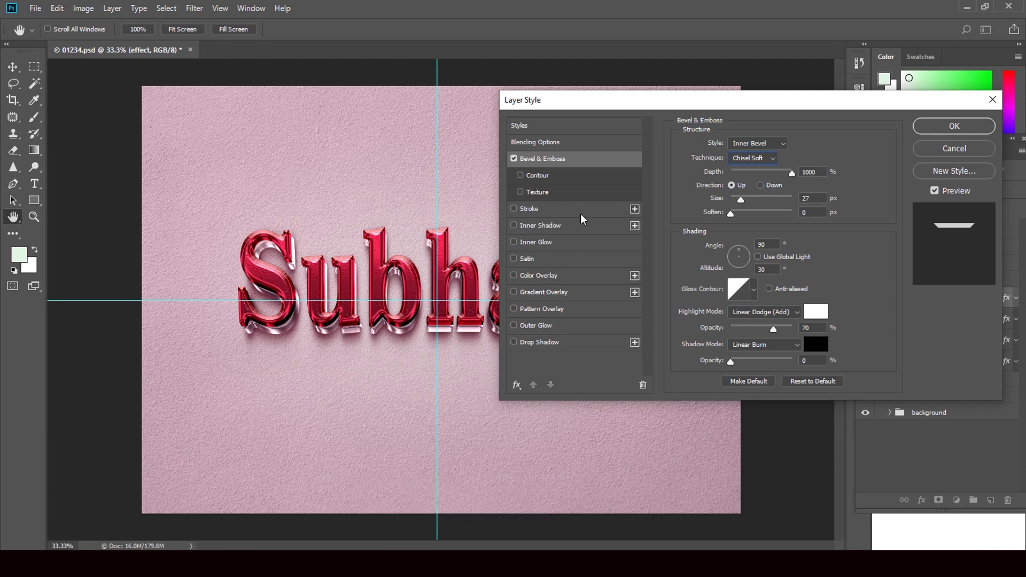
left_click(515, 209)
left_click(514, 209)
Set the edge layer's Fill Opacity to 11% in its layer style.
left_click(950, 145)
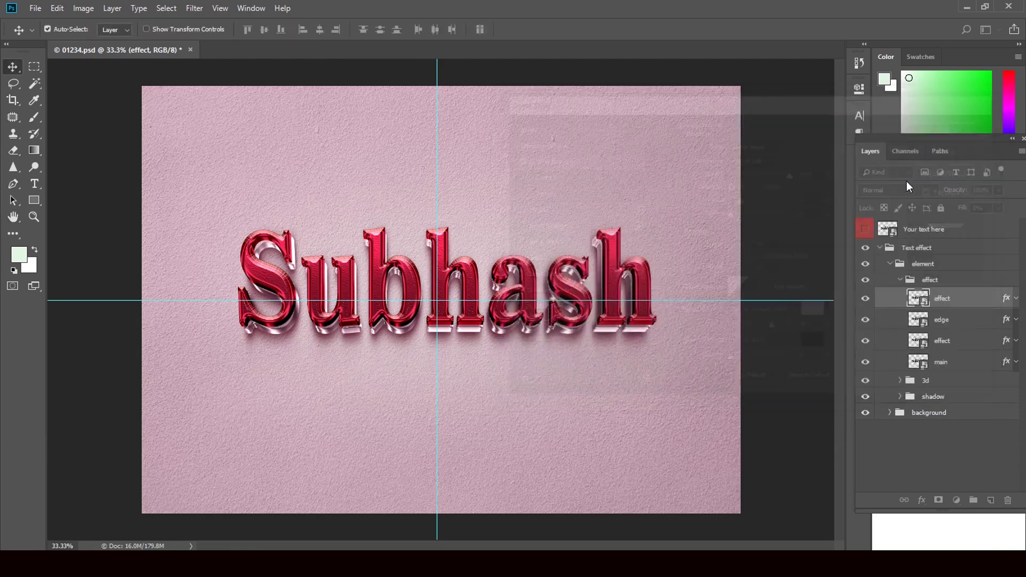
left_click(1008, 320)
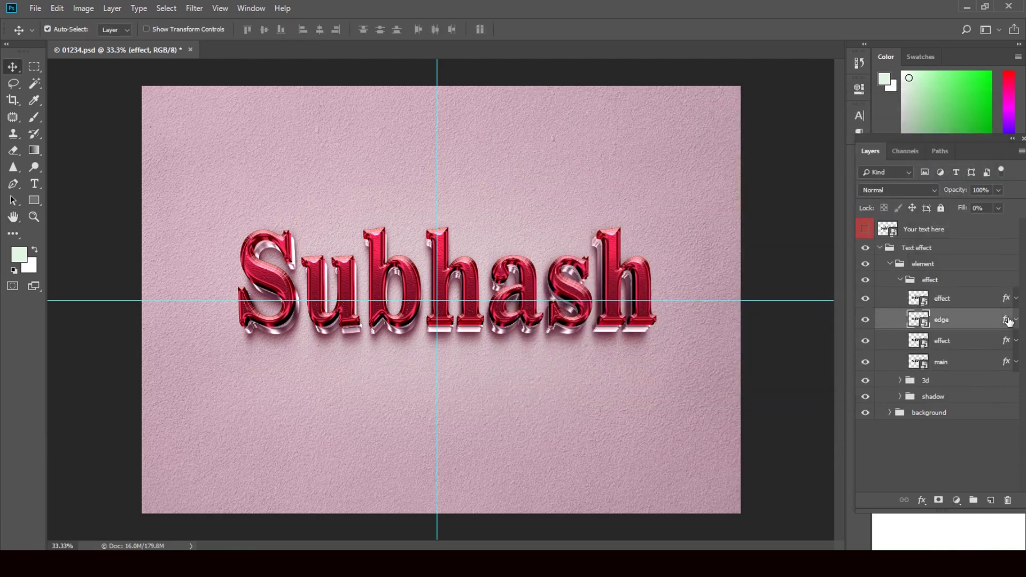
double_click(1008, 320)
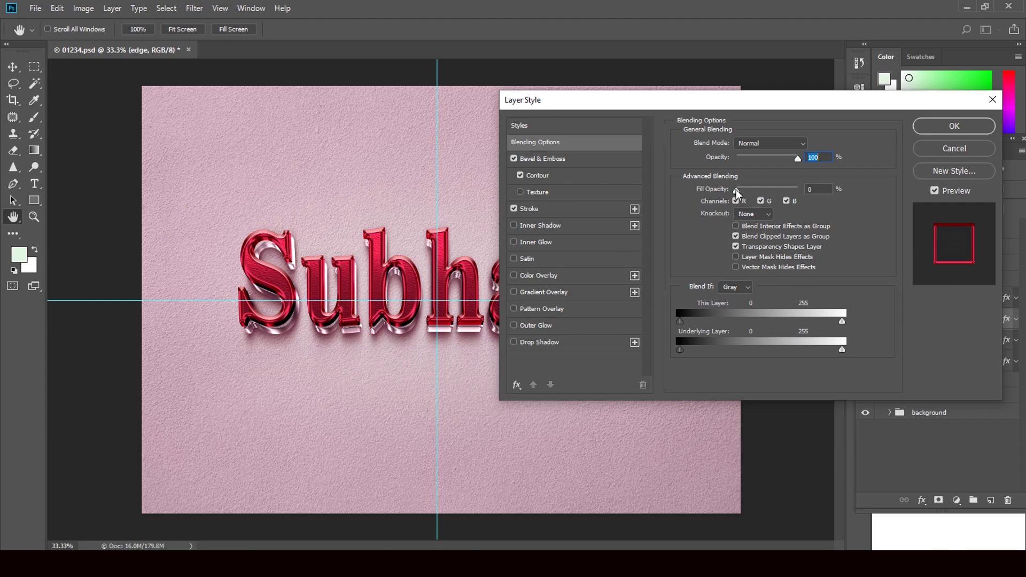
left_click_drag(737, 189, 749, 190)
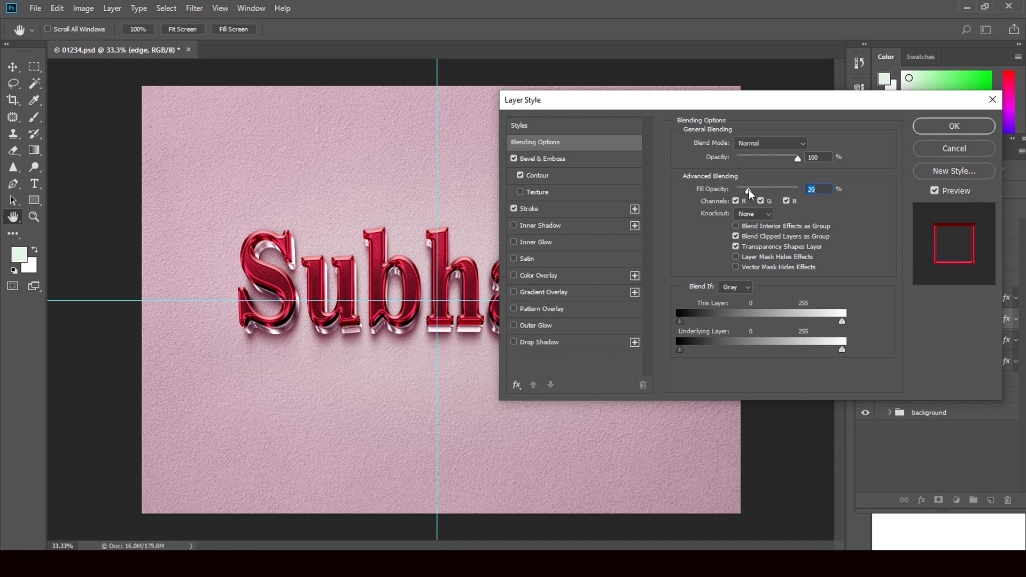
left_click_drag(749, 190, 743, 189)
Add two more Strokes and a further Inner Shadow at 21 px distance, then apply.
left_click(513, 209)
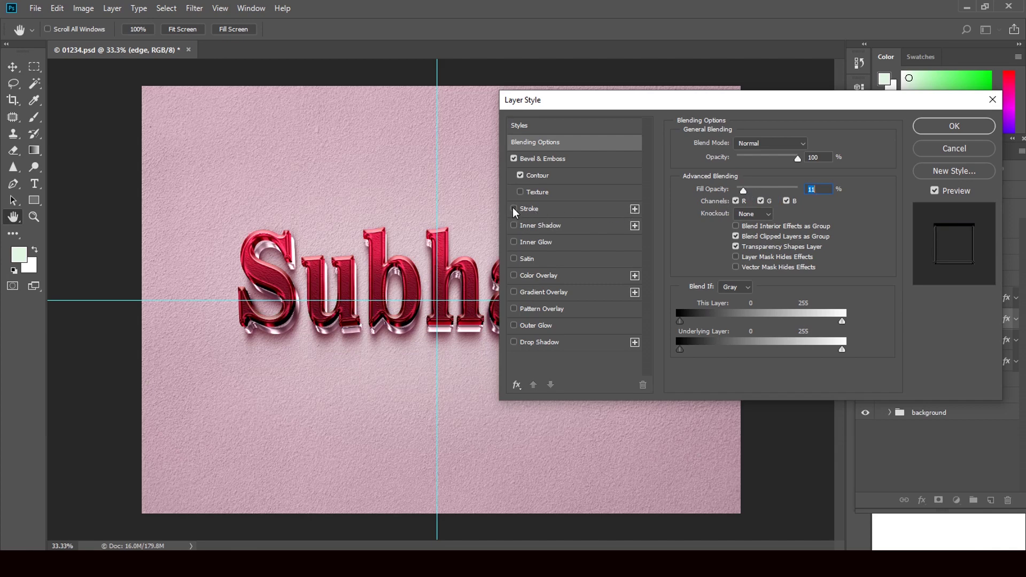
left_click(514, 209)
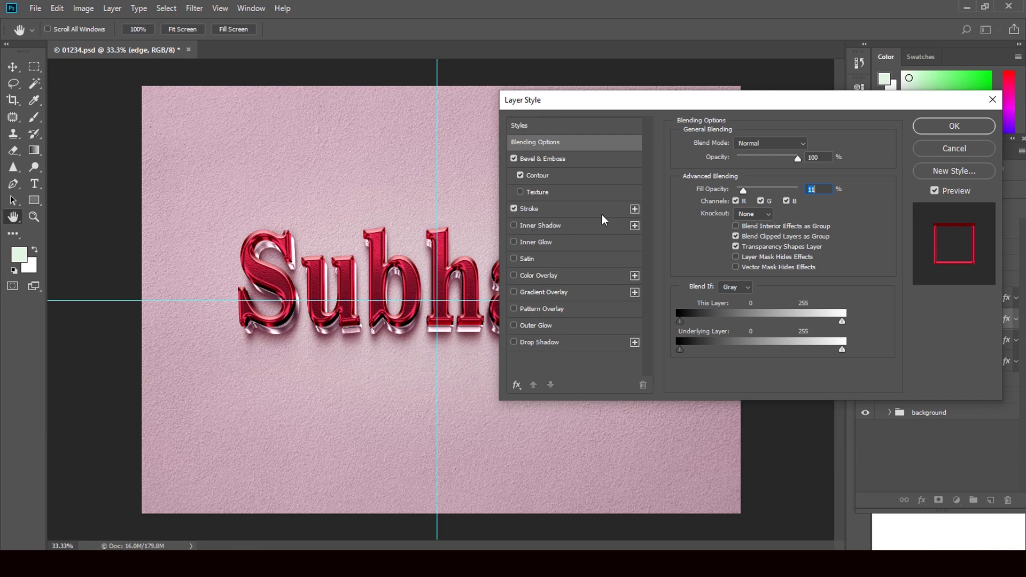
left_click(634, 210)
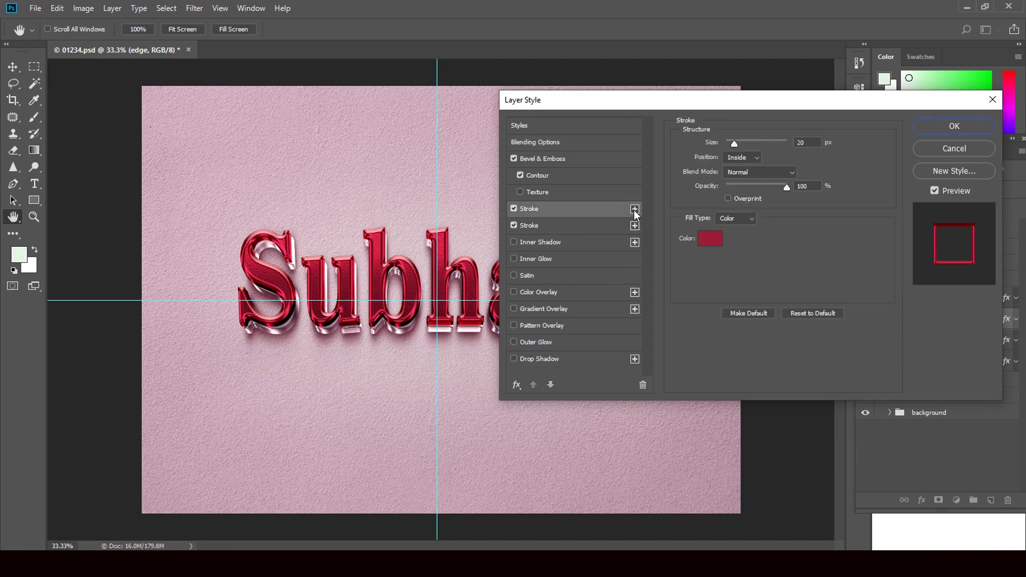
left_click(634, 209)
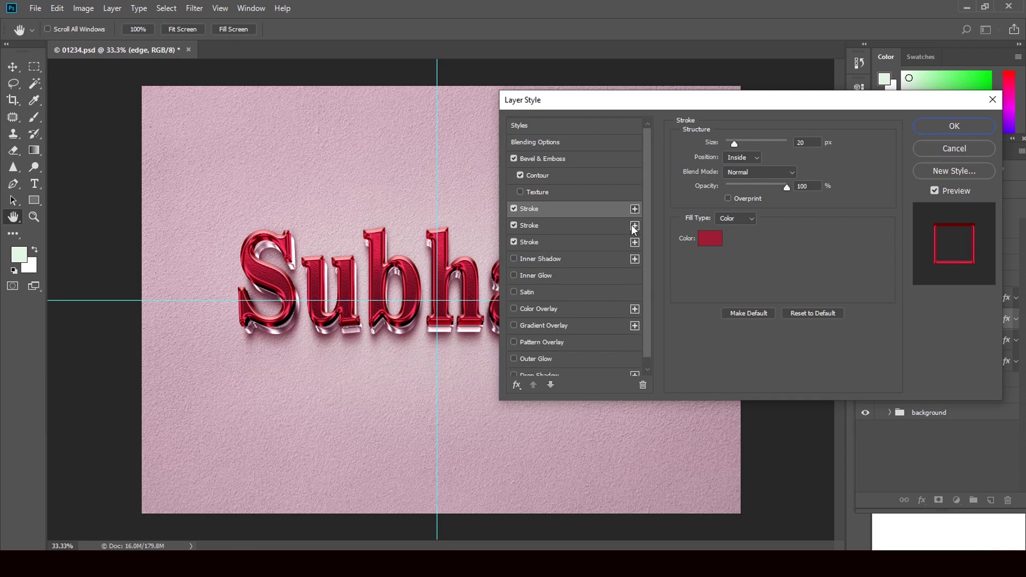
left_click(634, 259)
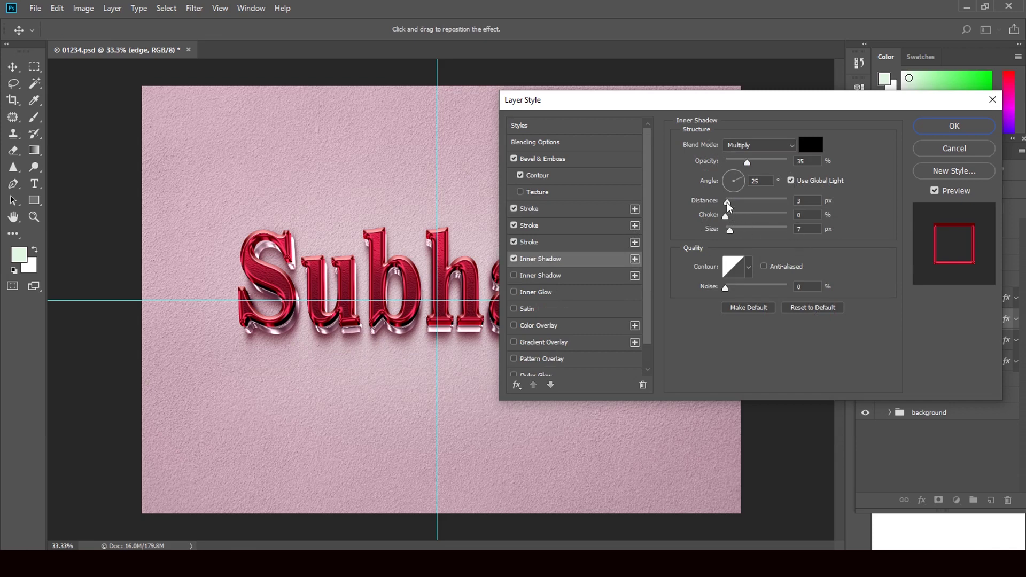
left_click_drag(727, 202, 738, 204)
left_click(954, 127)
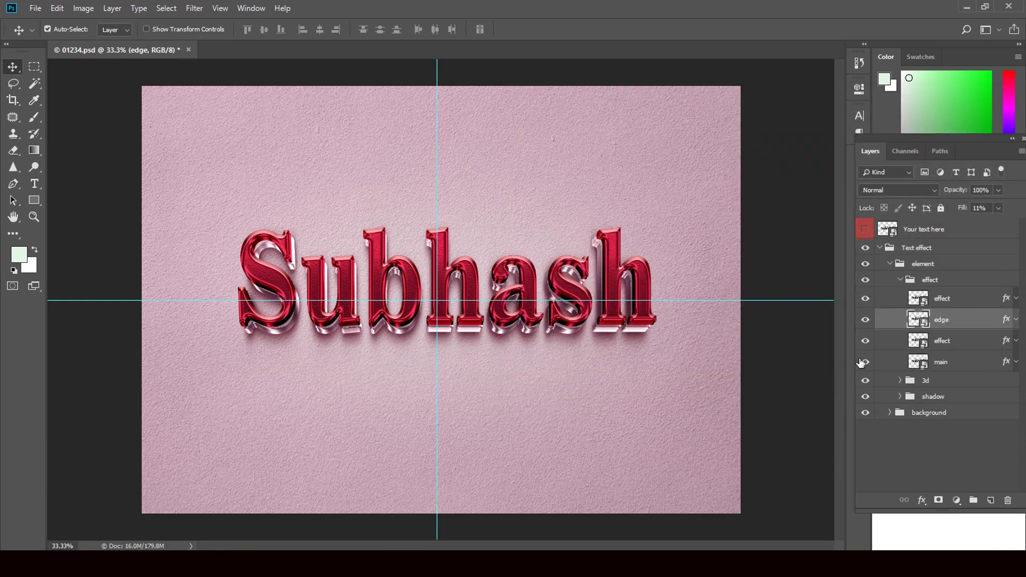
Duplicate the middle effect layer's Gradient Overlay twice, keeping only the original enabled.
left_click(1007, 342)
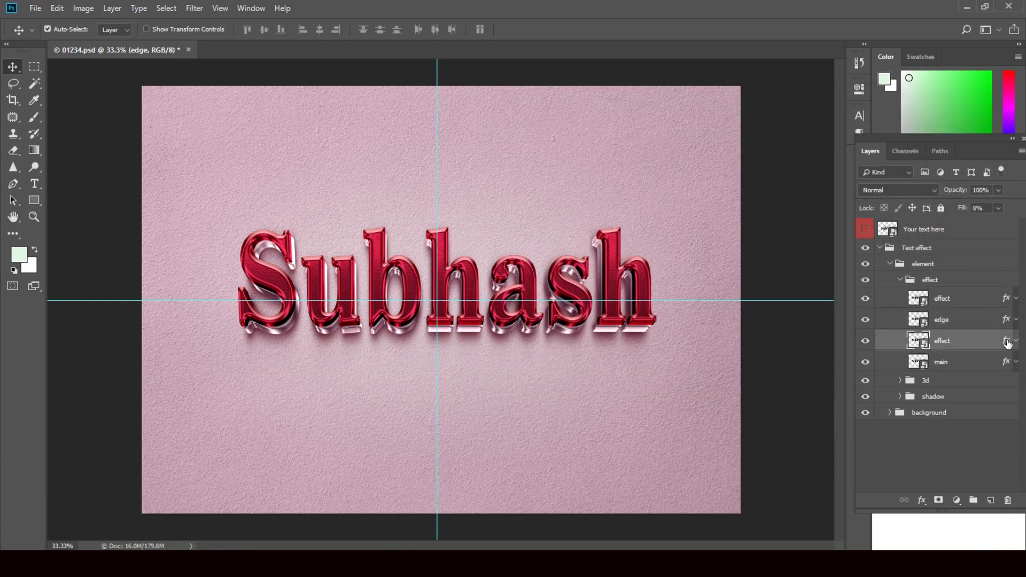
key("h")
double_click(1007, 342)
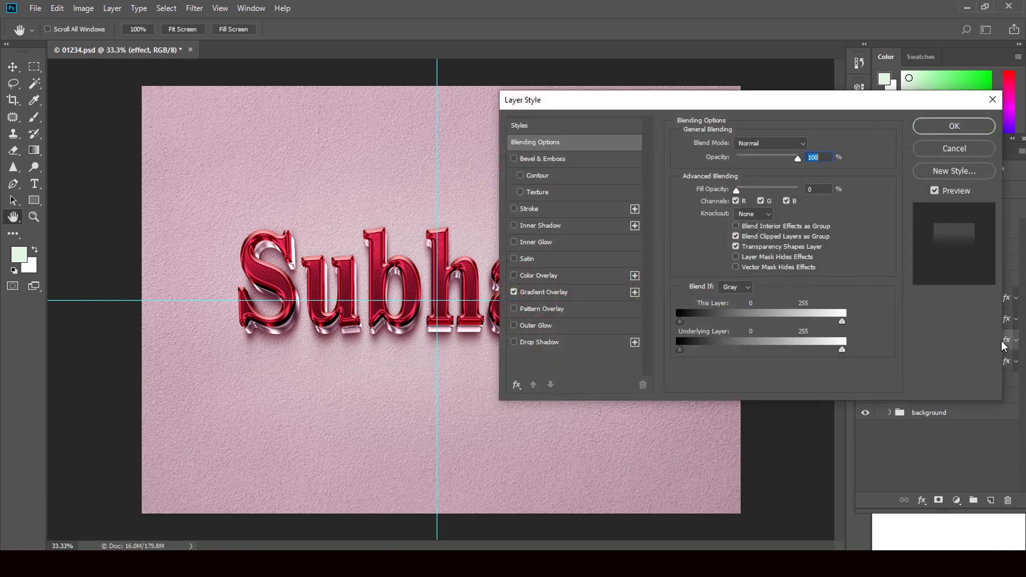
left_click(514, 292)
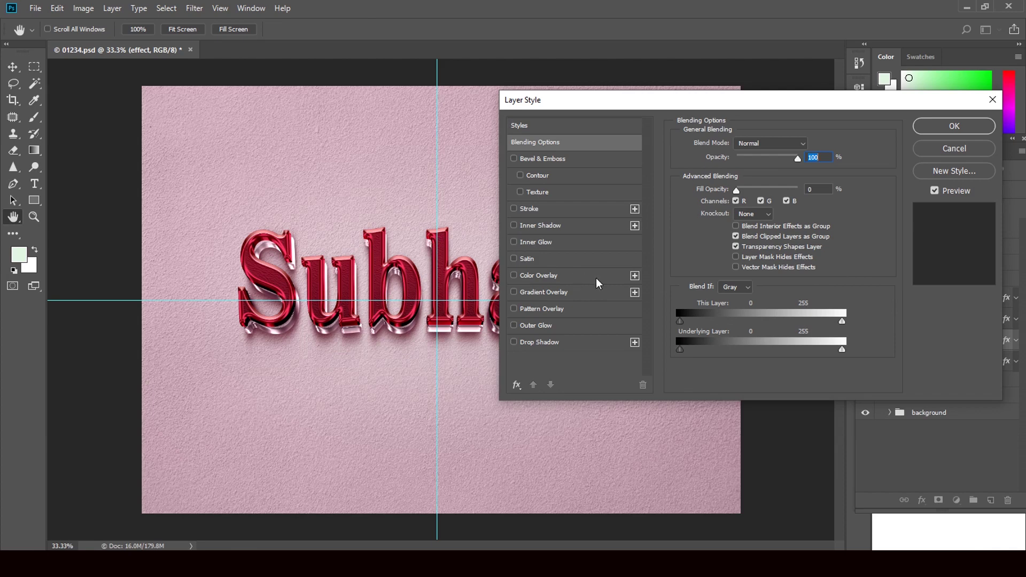
left_click(514, 292)
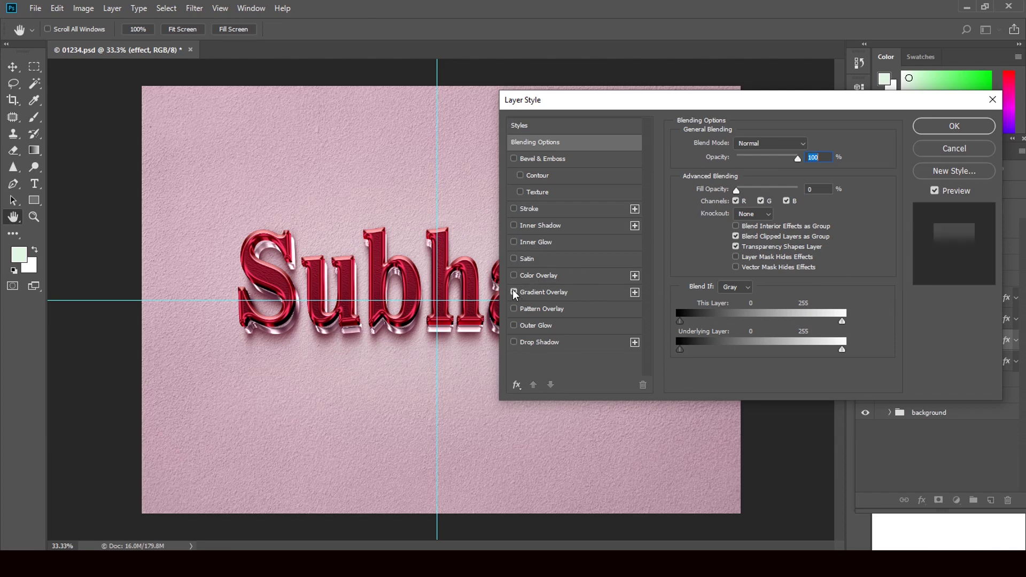
left_click(634, 292)
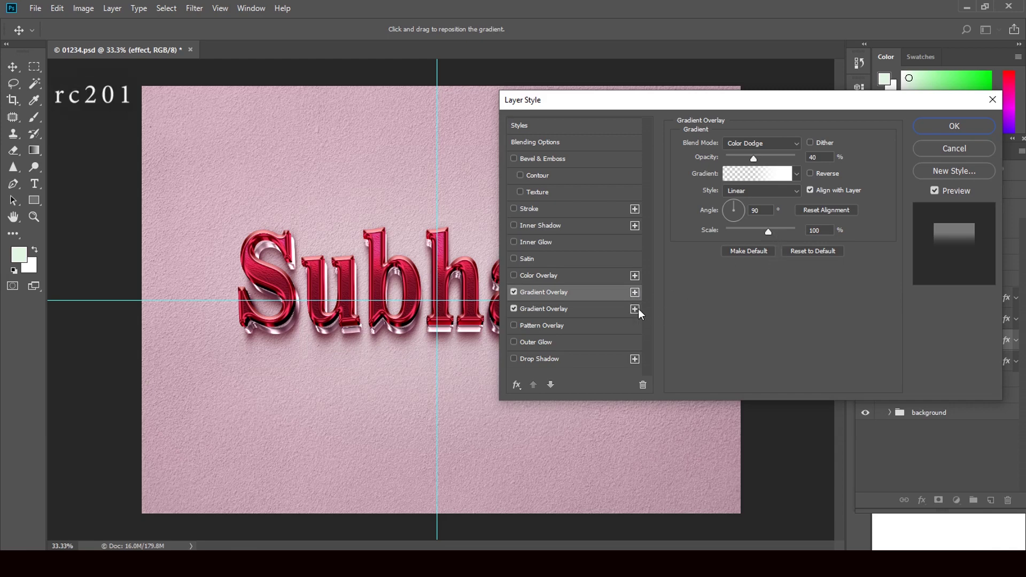
left_click(635, 309)
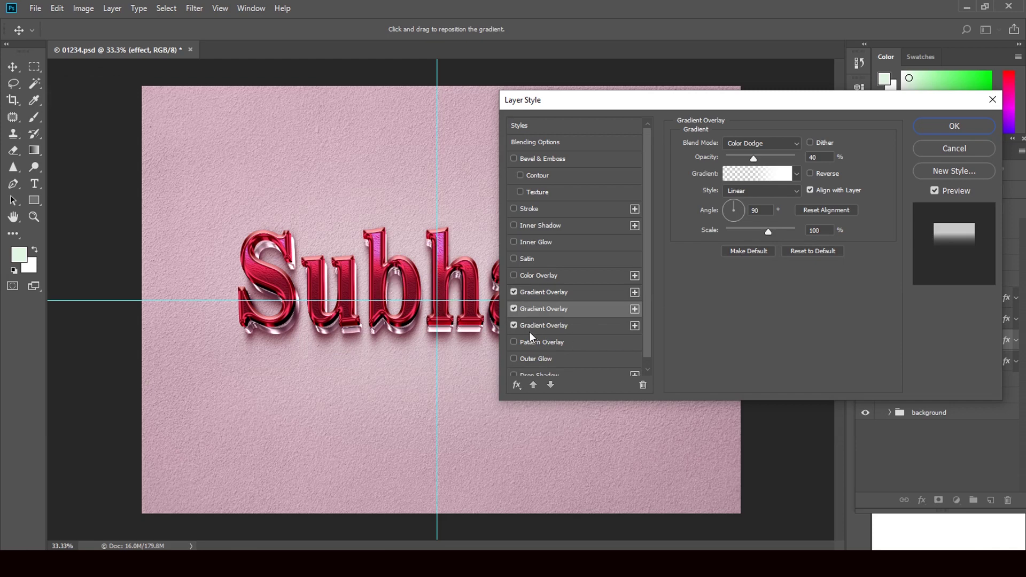
left_click(512, 320)
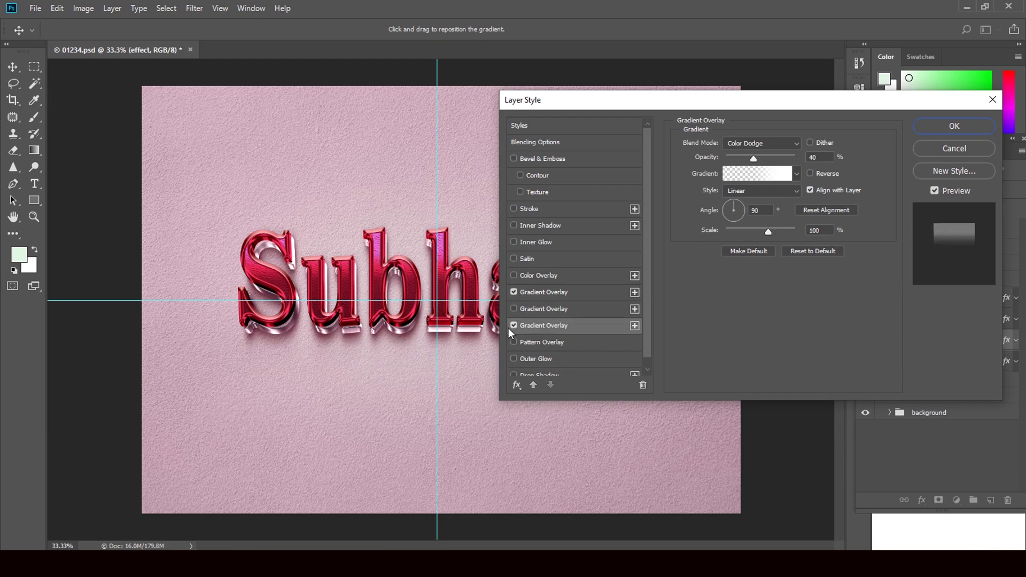
left_click(514, 325)
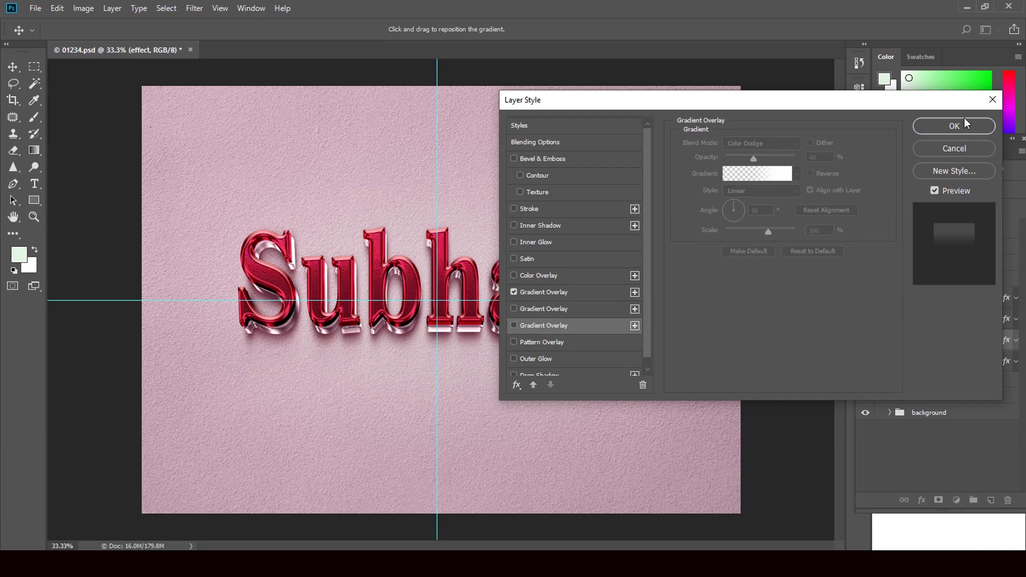
left_click(955, 149)
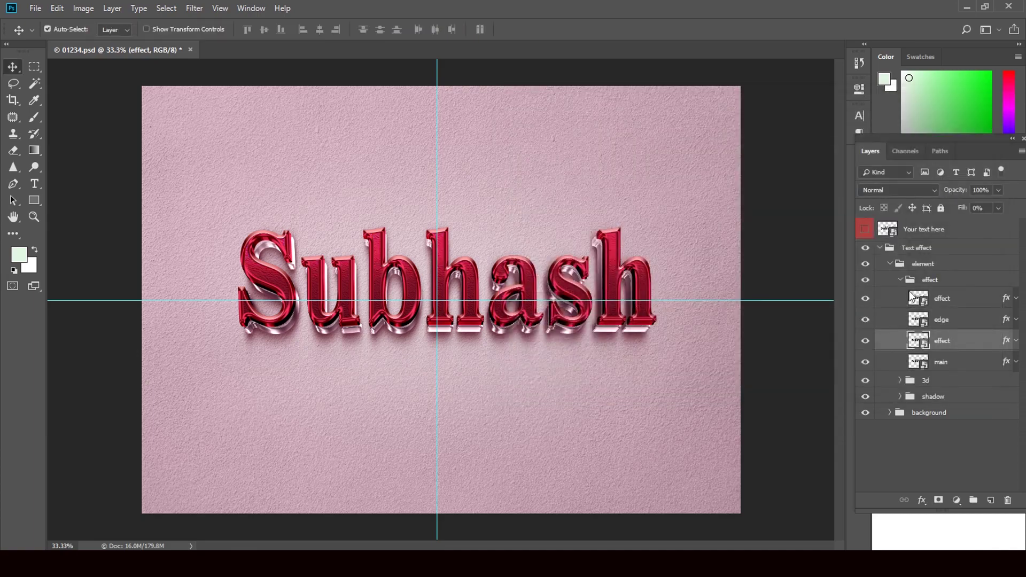
Increase the main layer's Bevel & Emboss Size and Soften values.
left_click(1004, 363)
double_click(1004, 364)
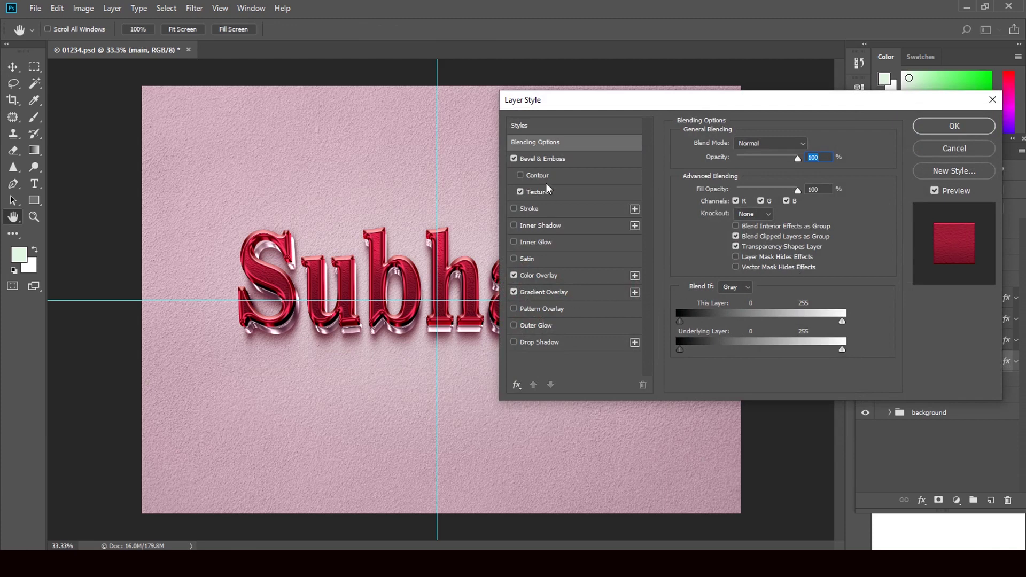
left_click(549, 159)
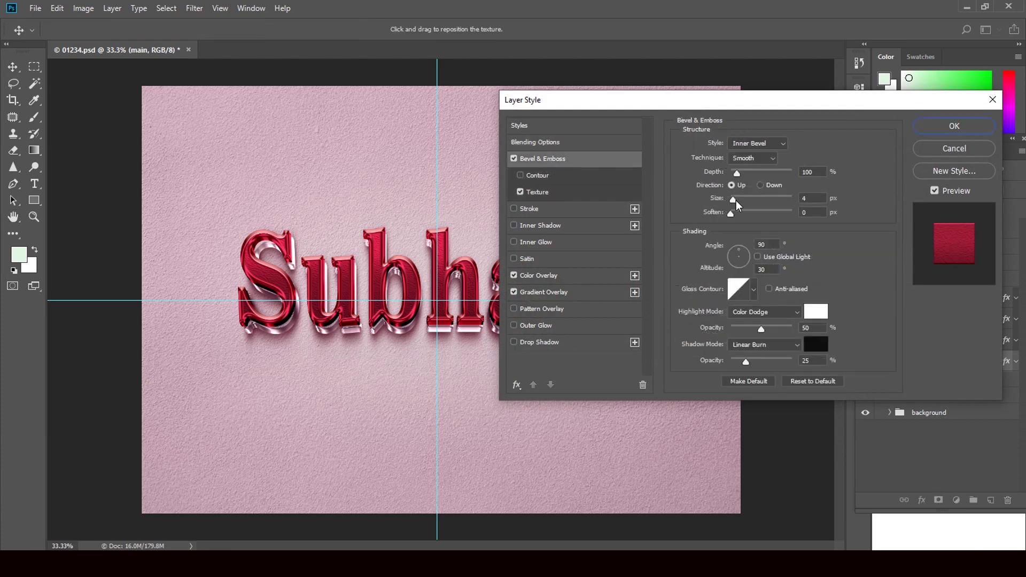
left_click_drag(732, 199, 739, 199)
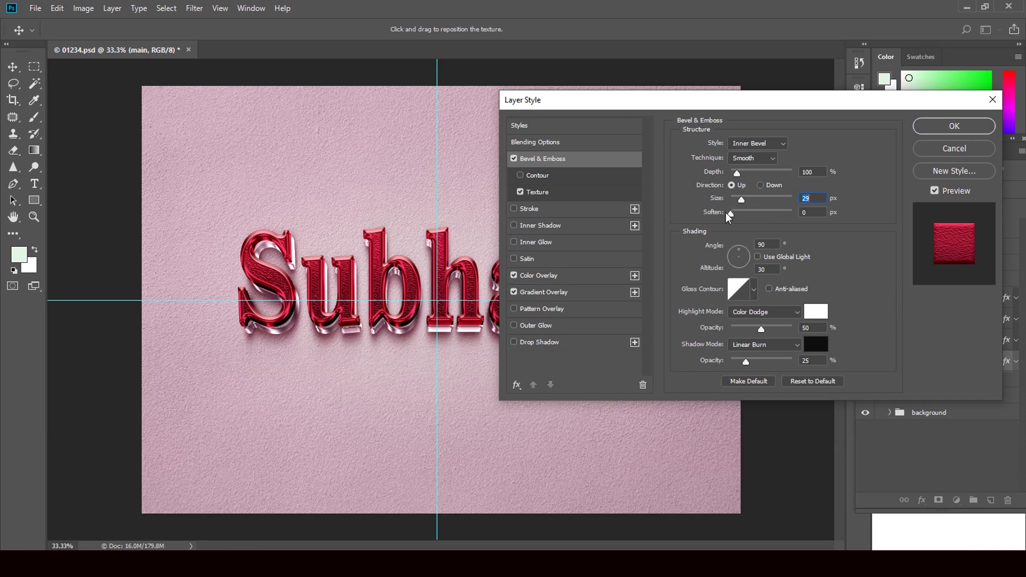
left_click_drag(730, 213, 739, 217)
Add second and third Gradient Overlays to the main layer's style and apply.
left_click(536, 277)
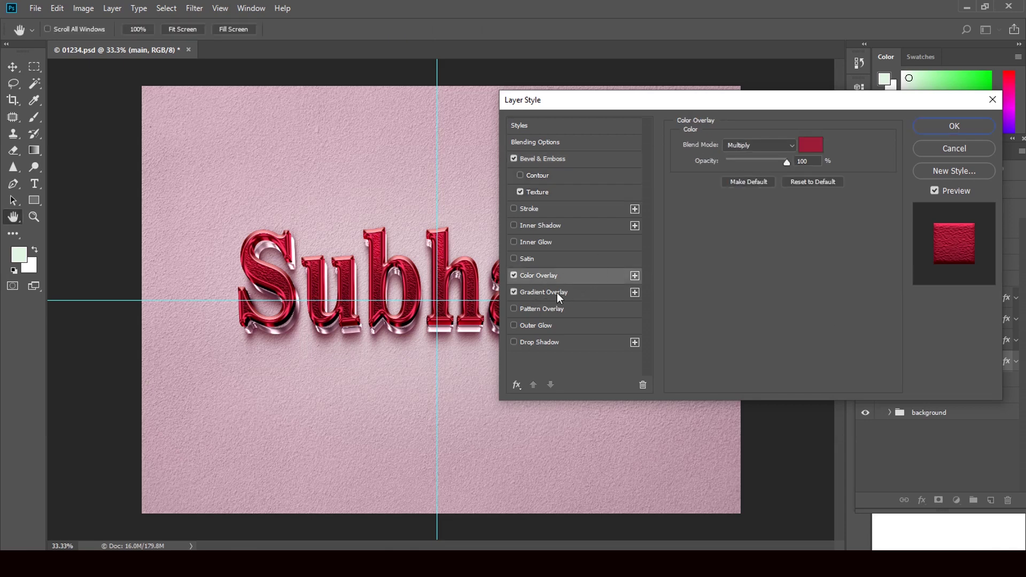
left_click(557, 293)
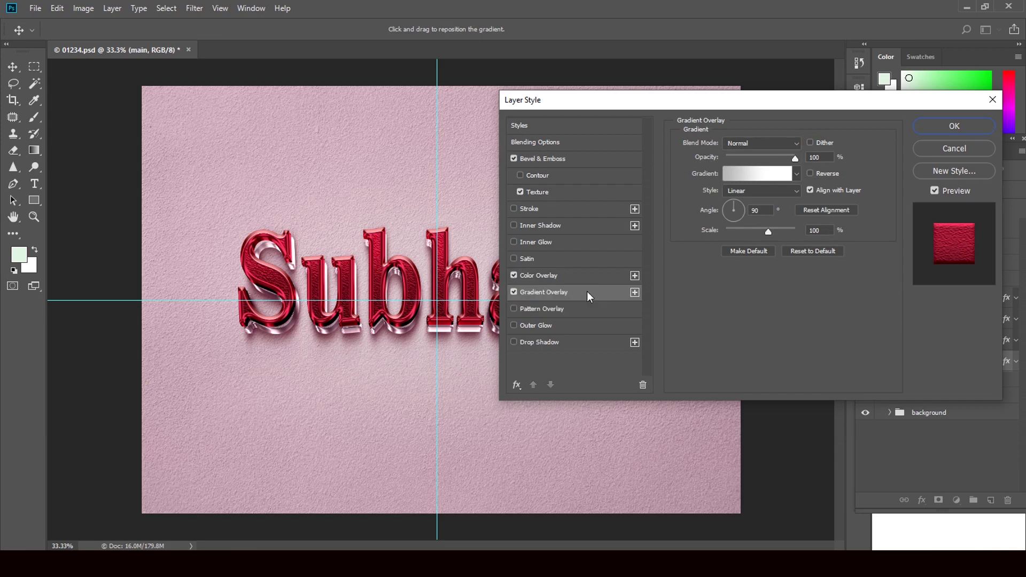
left_click(634, 293)
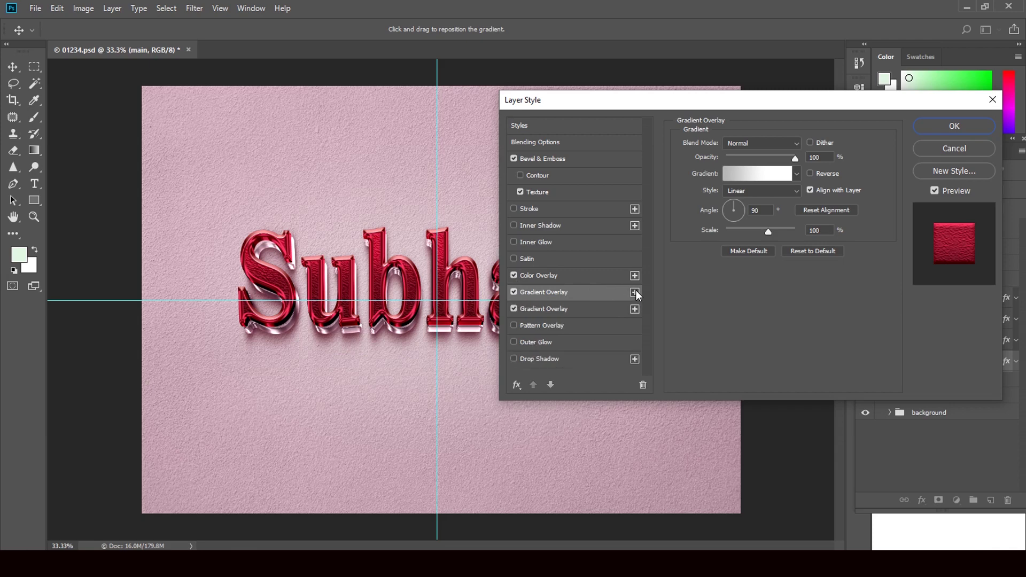
left_click(635, 292)
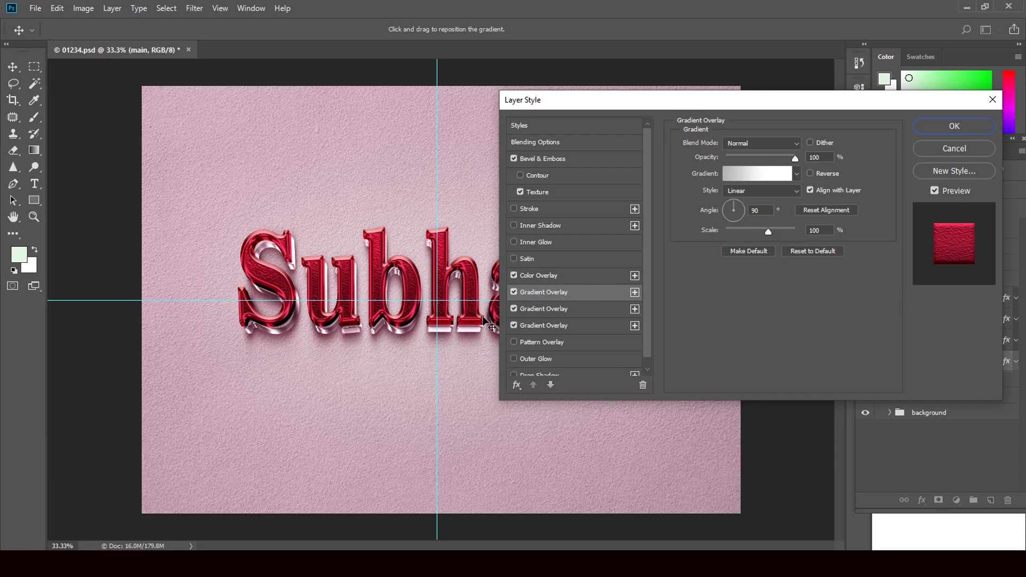
left_click(955, 148)
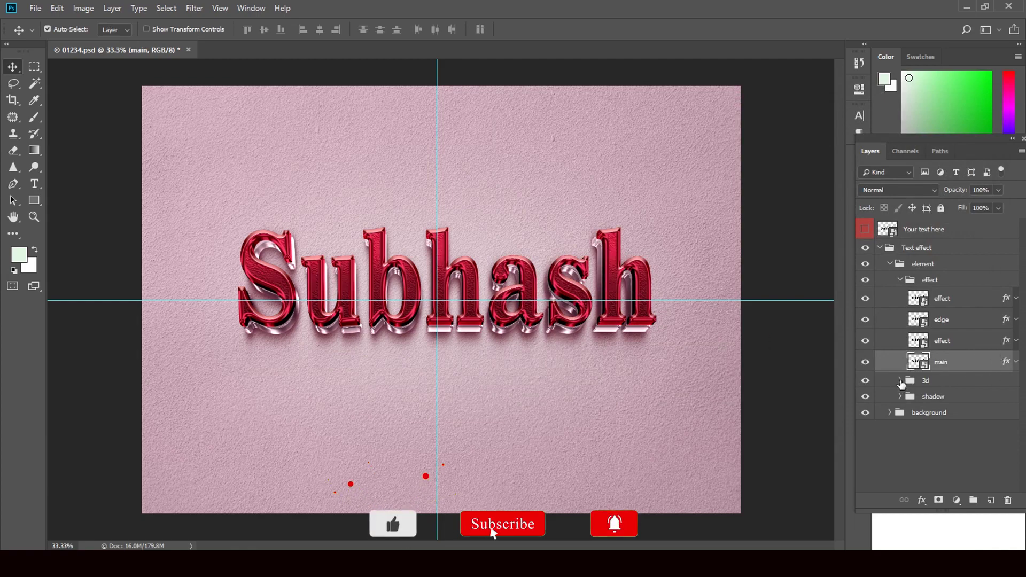
Expand the element > 3d group and open the first 3d subgroup's layer style.
left_click(889, 264)
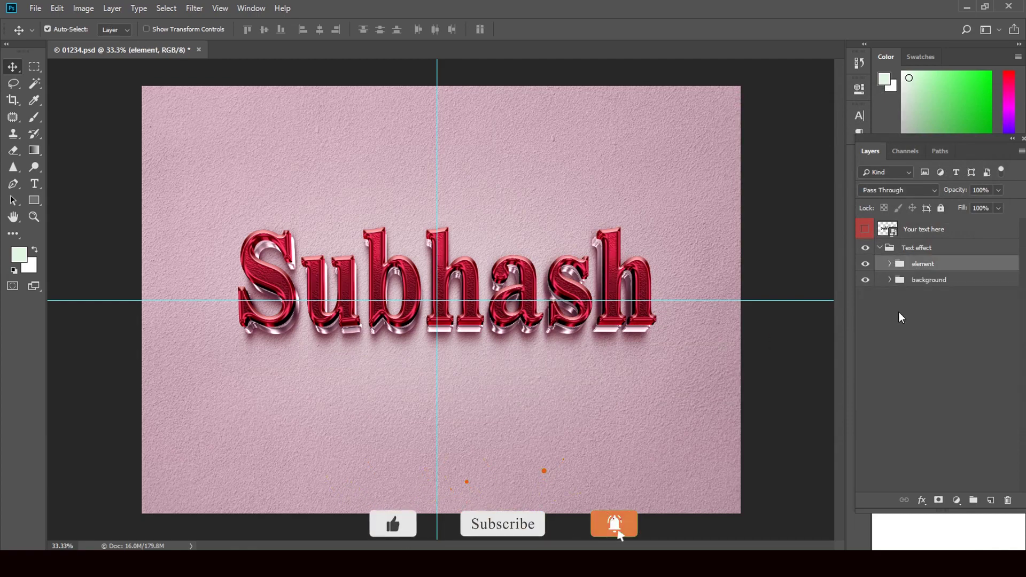
left_click(890, 264)
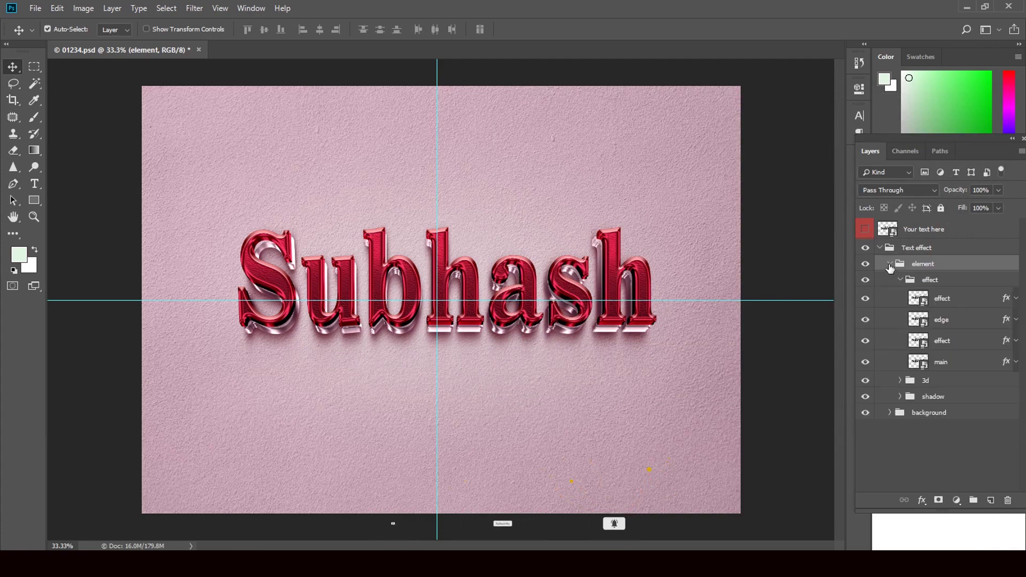
left_click(900, 280)
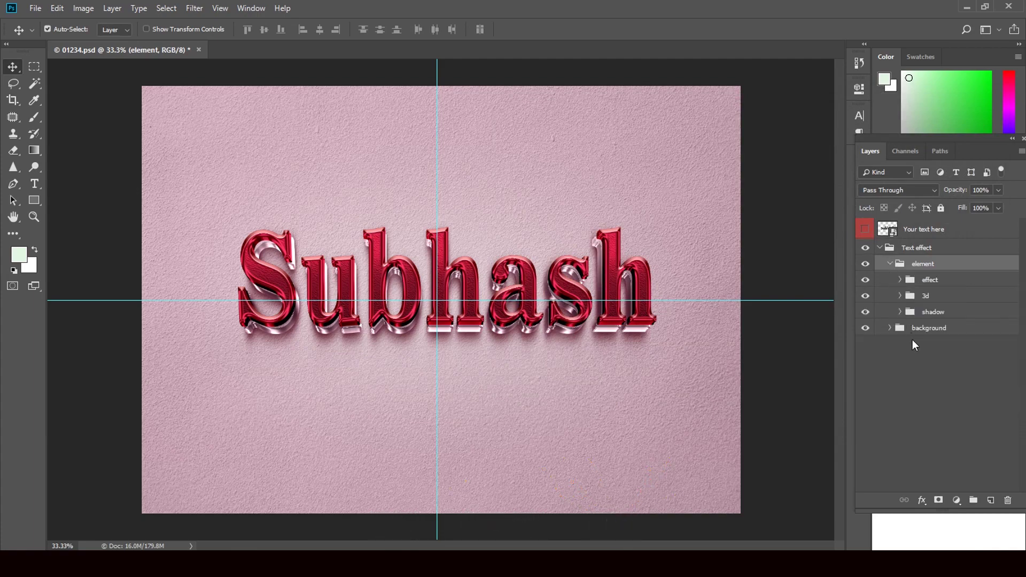
left_click(900, 297)
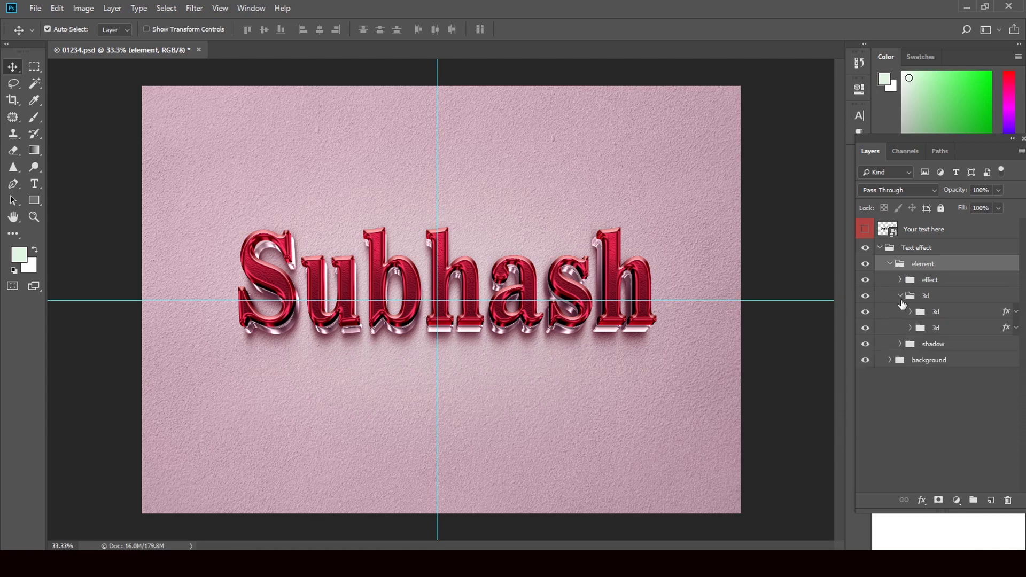
left_click(1006, 317)
double_click(1006, 318)
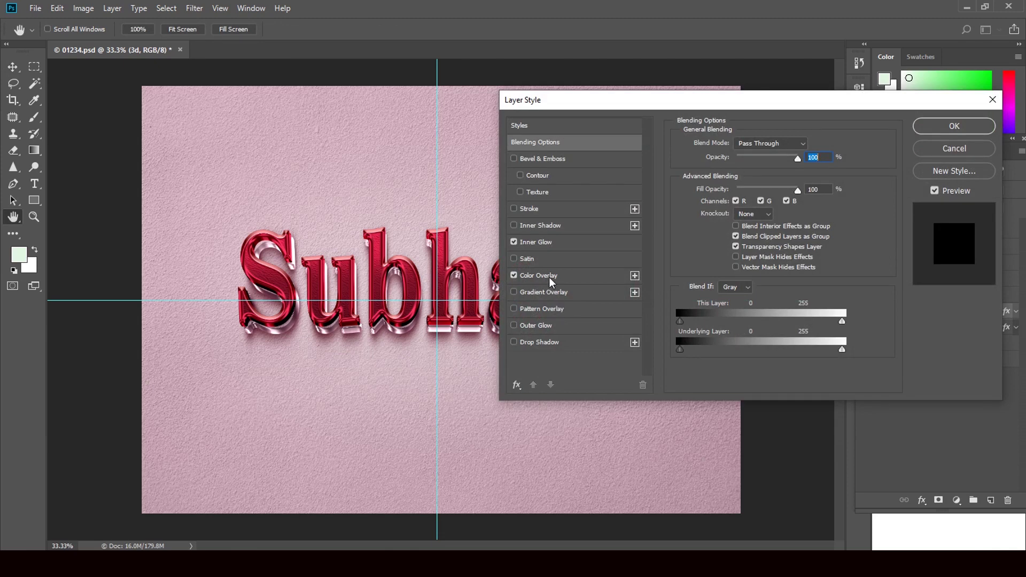
Add three Color Overlay copies, disable the second overlay and the Gradient Overlay, and apply.
left_click(635, 276)
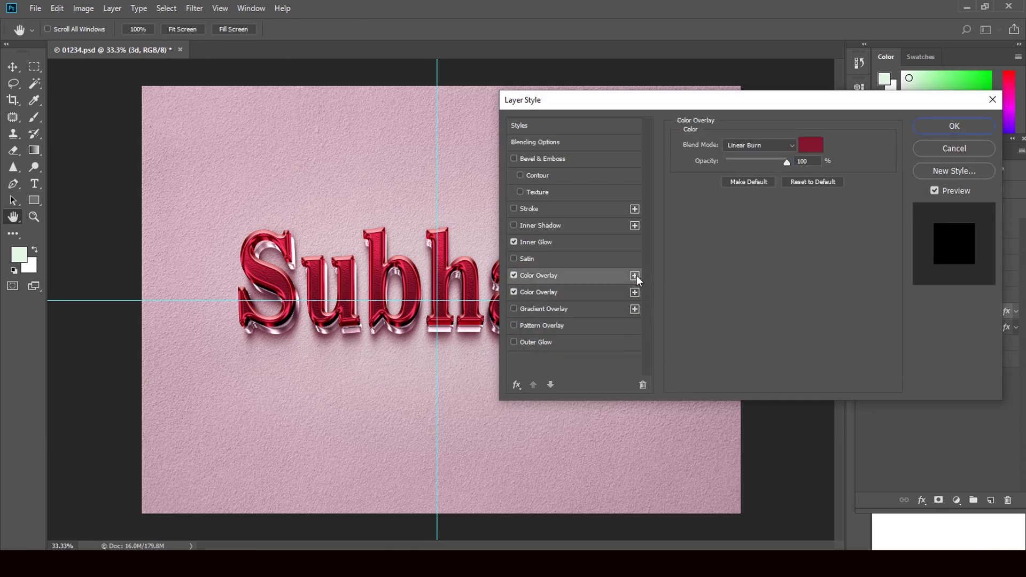
left_click(635, 275)
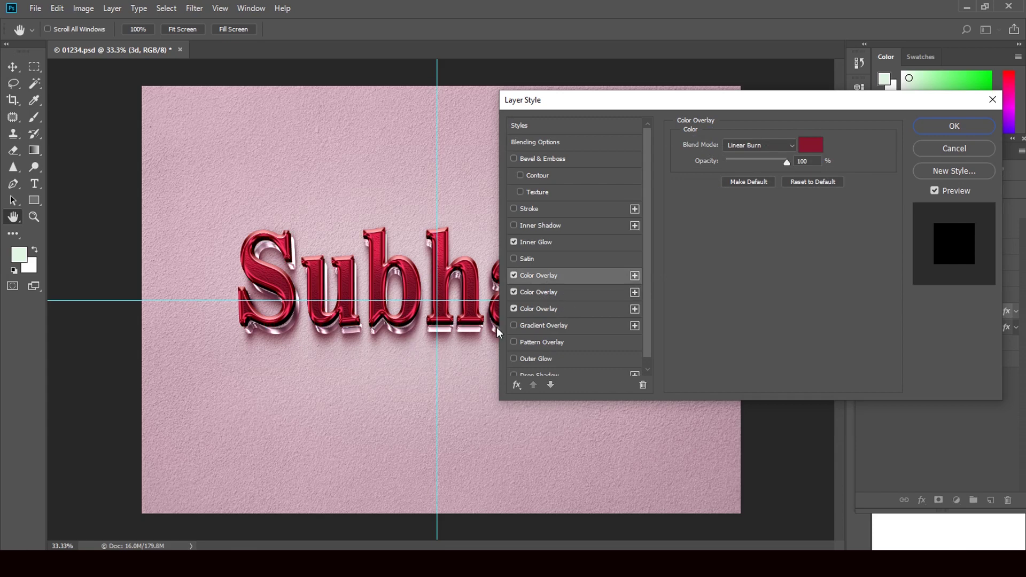
left_click(635, 275)
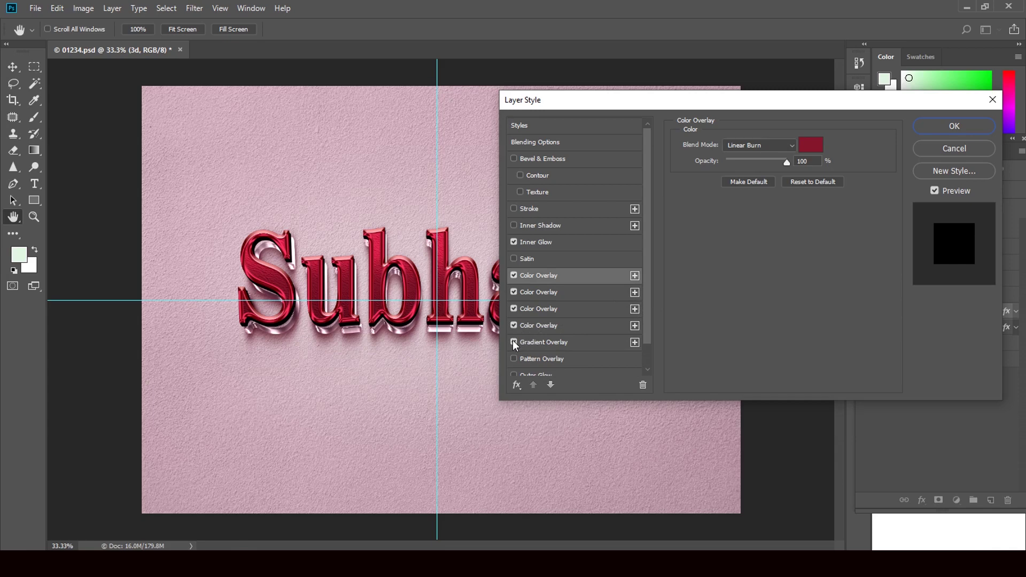
left_click(514, 292)
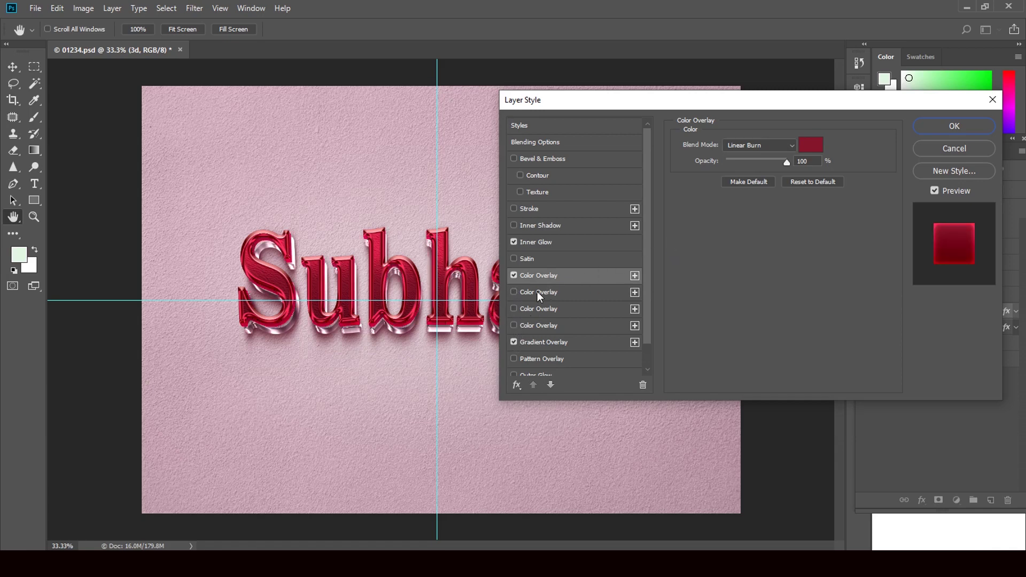
left_click(514, 341)
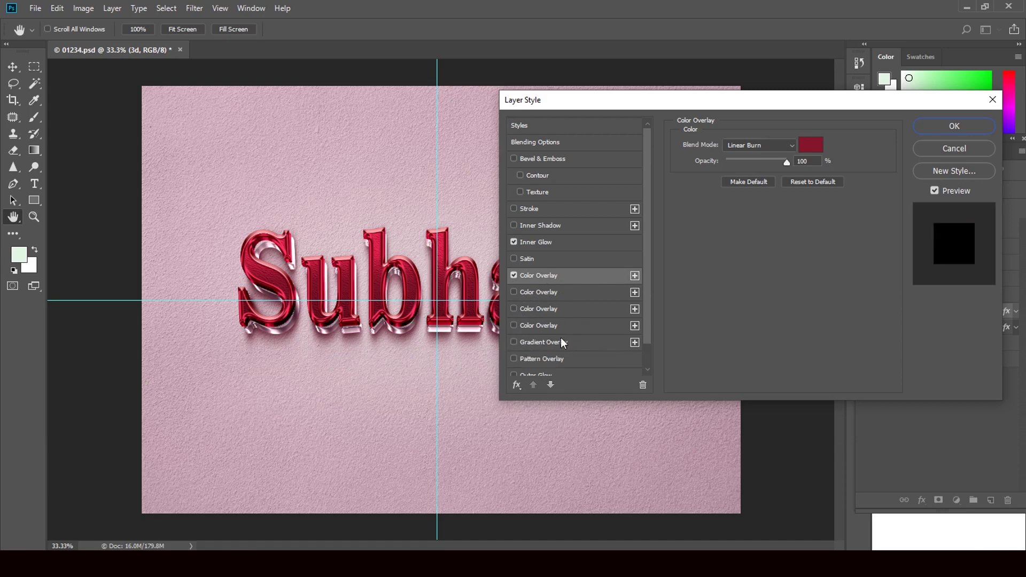
left_click(943, 127)
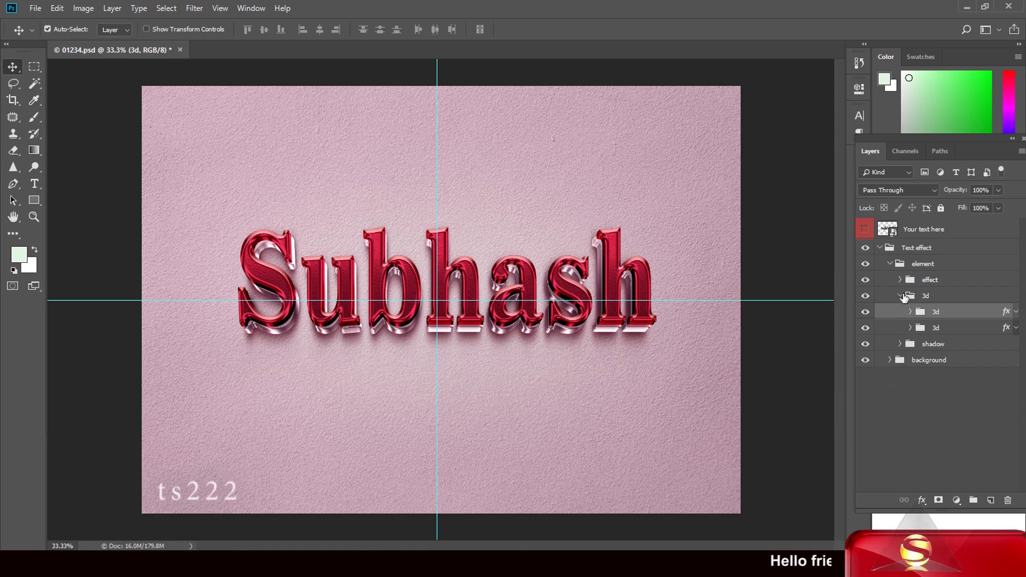
Collapse the 3d group, hide the pink background group, and minimize Photoshop.
left_click(900, 295)
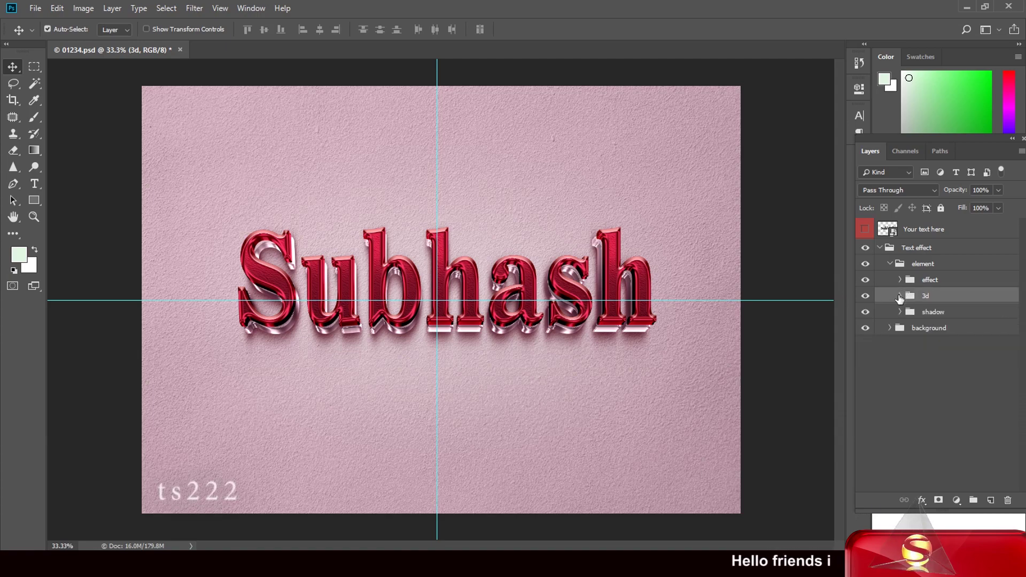
left_click(866, 329)
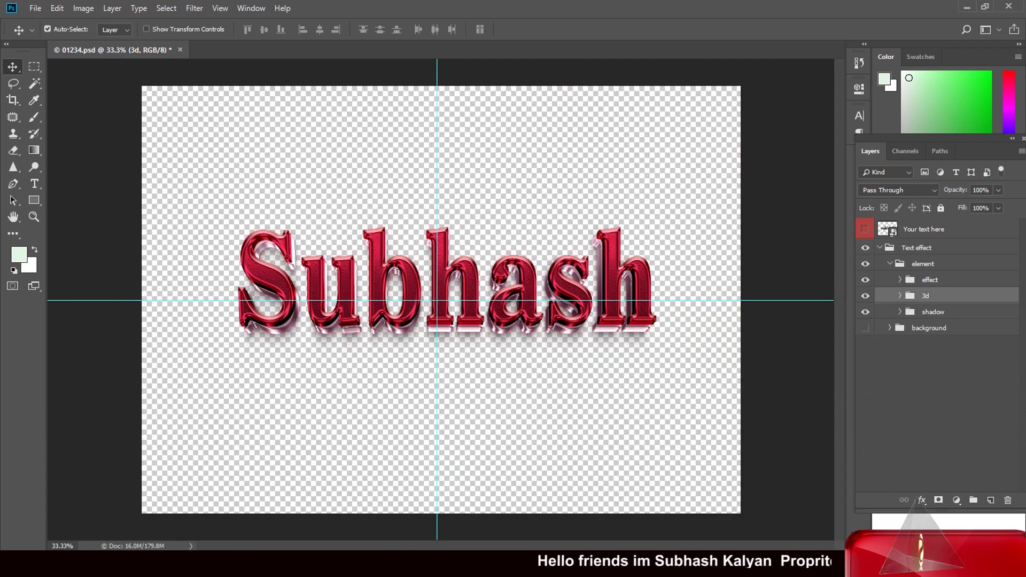
left_click(968, 9)
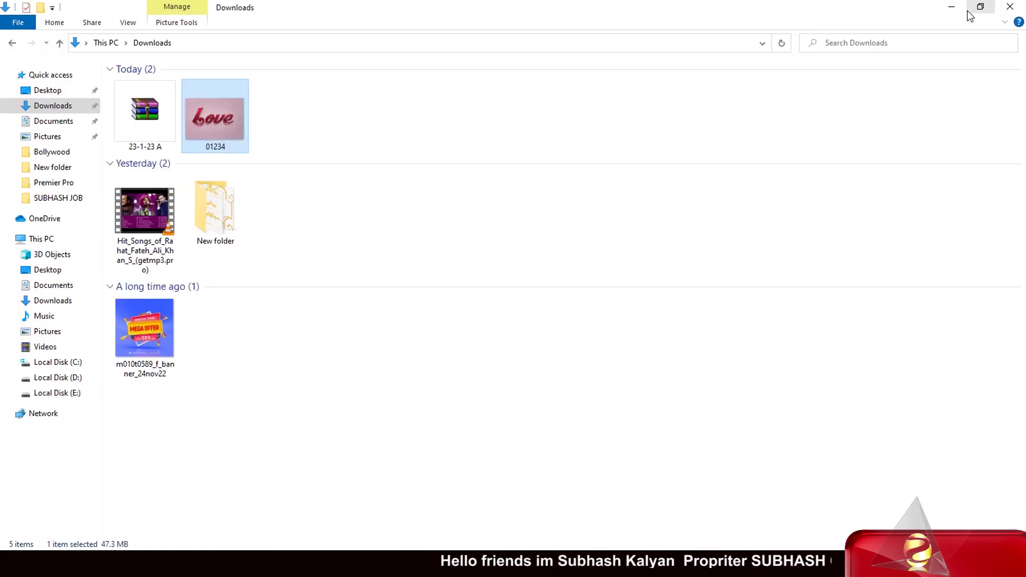
Drag the yellow textured image from E:\Background onto the Photoshop canvas.
left_click(66, 394)
double_click(160, 95)
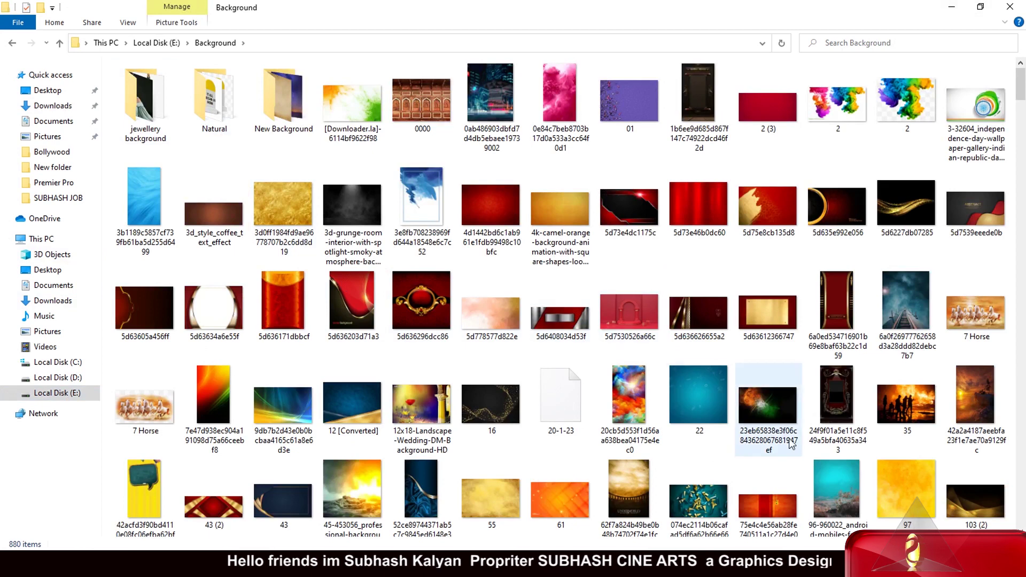
scroll(689, 326, "down", 5)
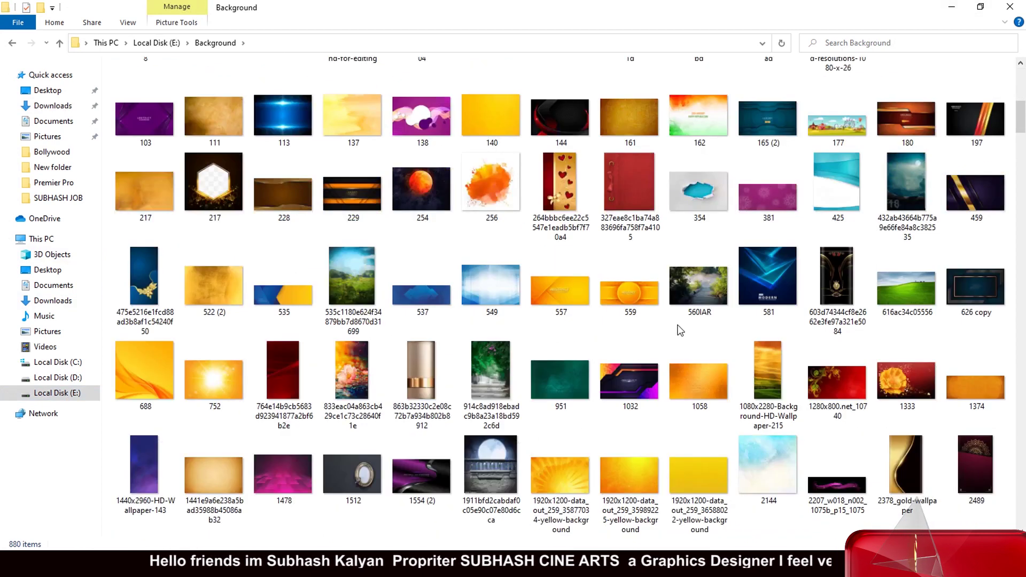
left_click(687, 477)
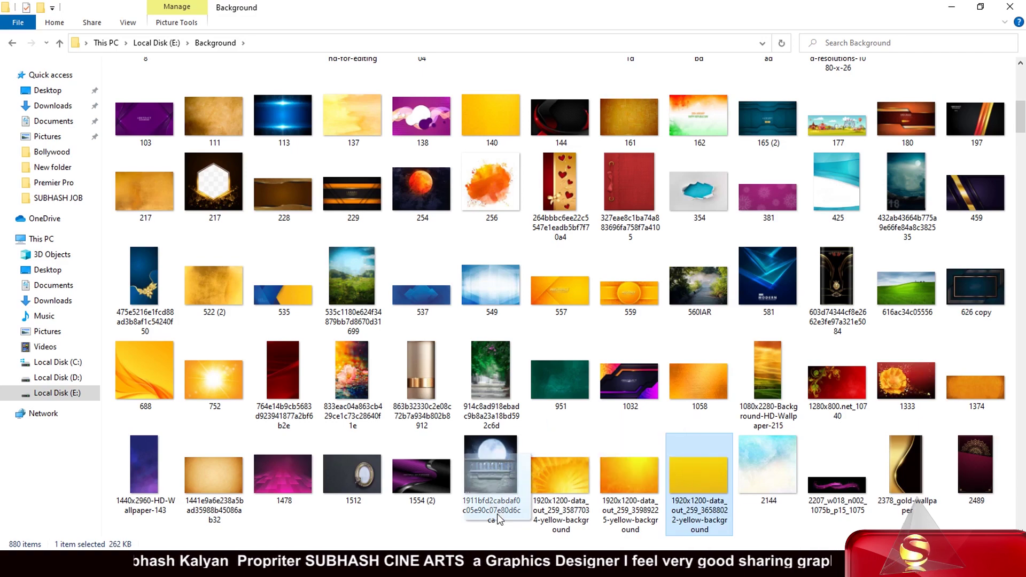
mouse_move(498, 519)
left_mouse_down()
mouse_move(460, 530)
mouse_move(455, 403)
left_mouse_up()
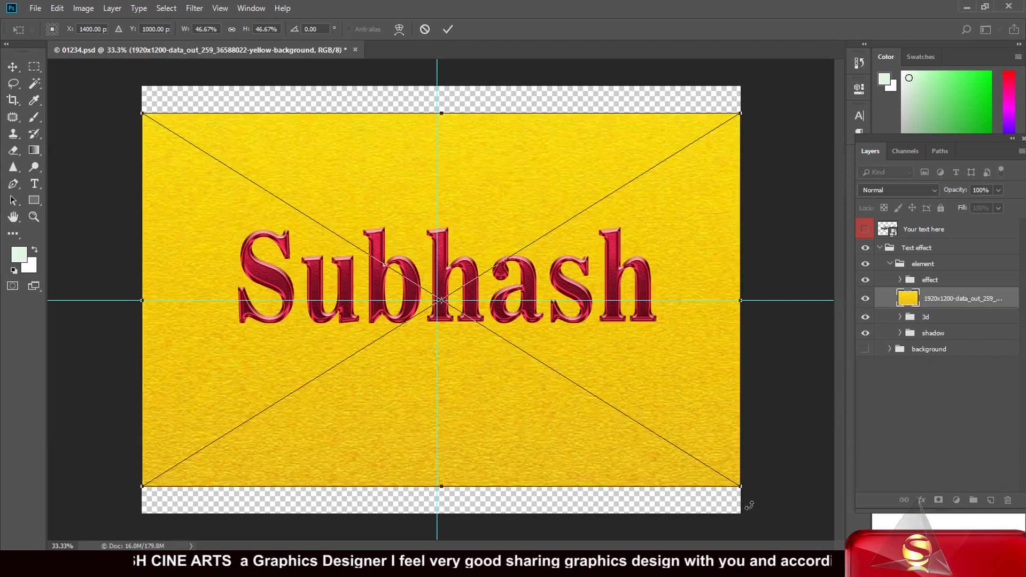
Stretch the yellow image over the full canvas, commit it, and move it below the background group.
left_click_drag(747, 490, 747, 494)
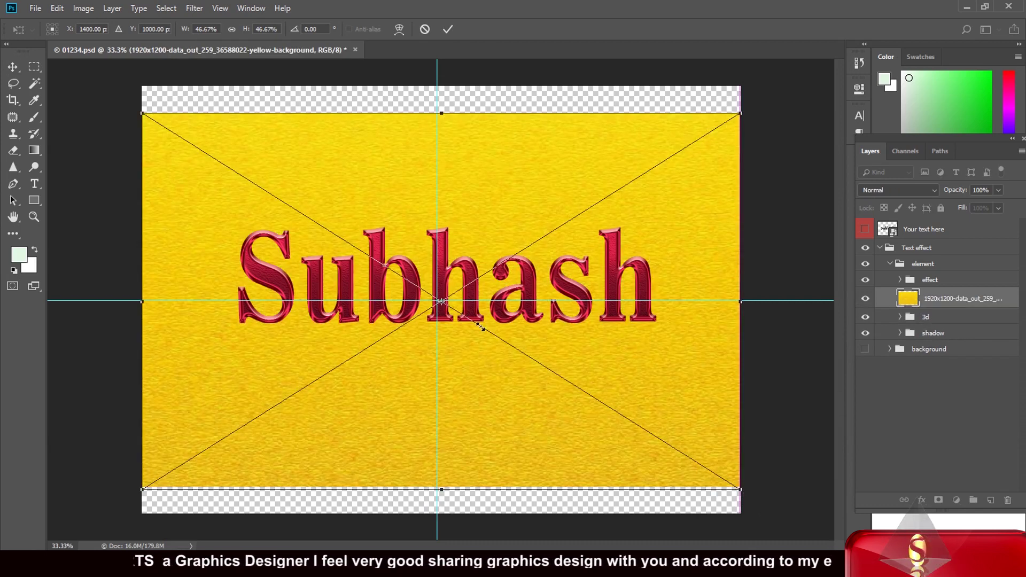
left_click_drag(142, 113, 119, 62)
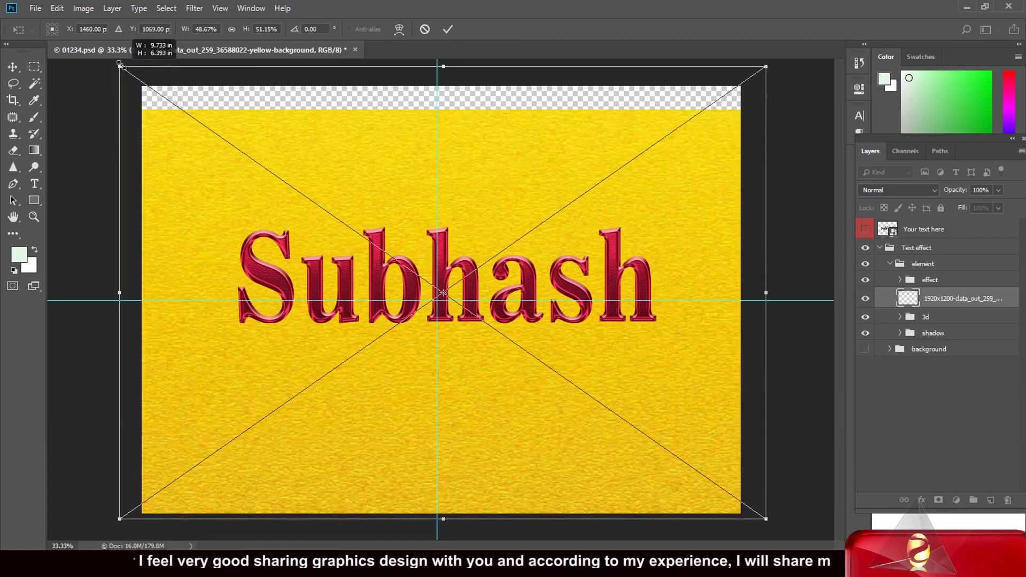
left_click(12, 66)
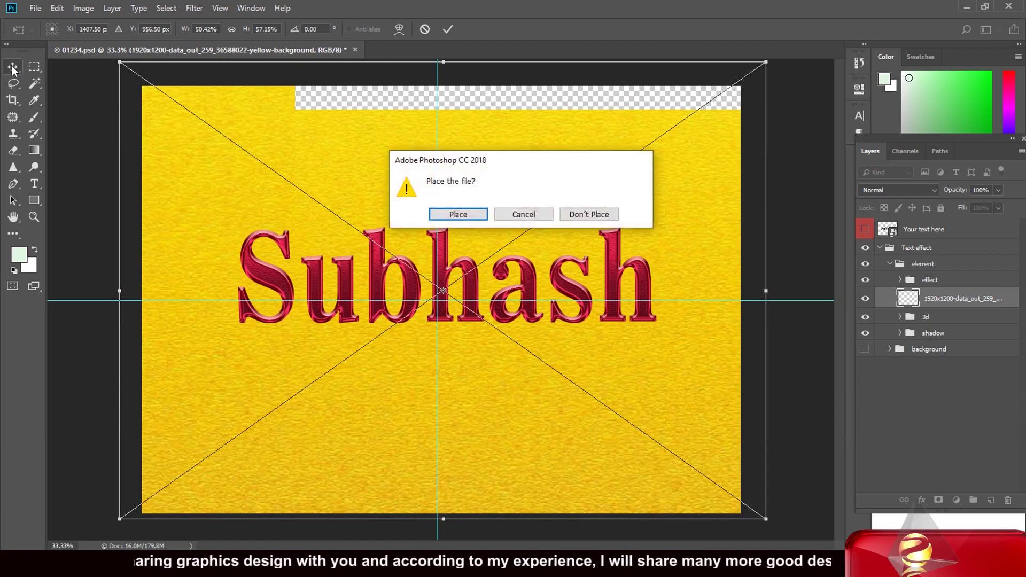
left_click(463, 213)
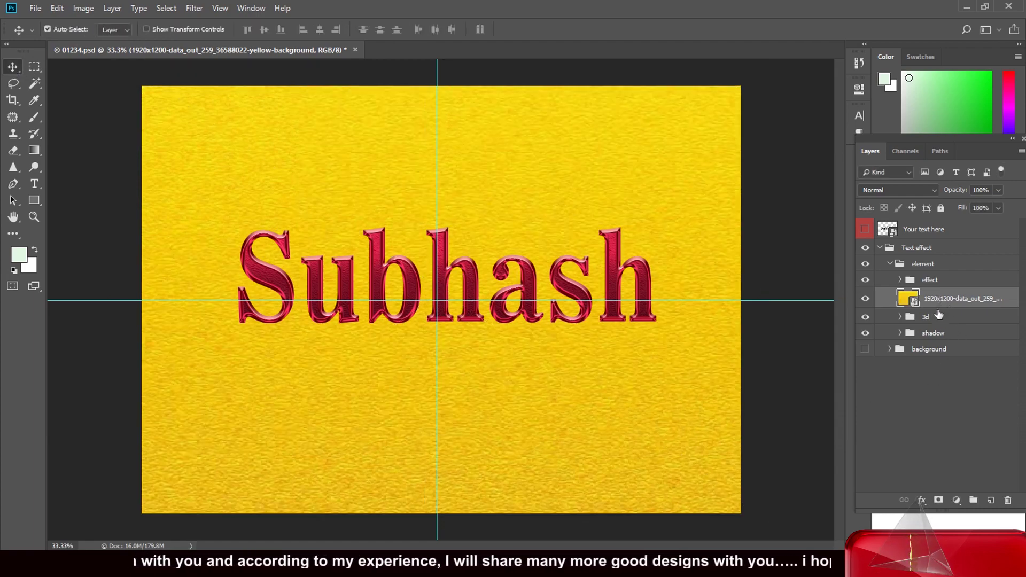
left_click_drag(941, 298, 938, 363)
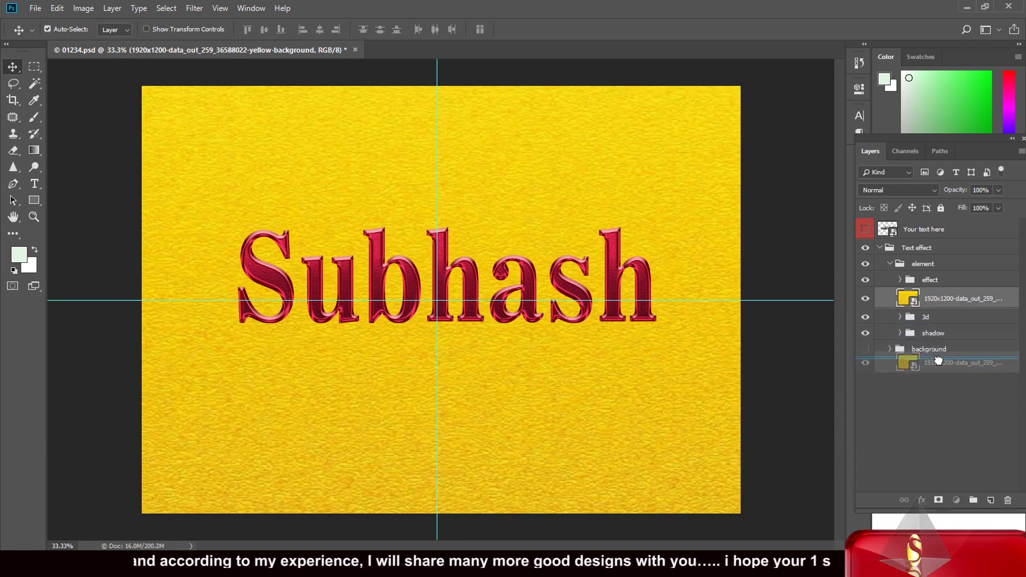